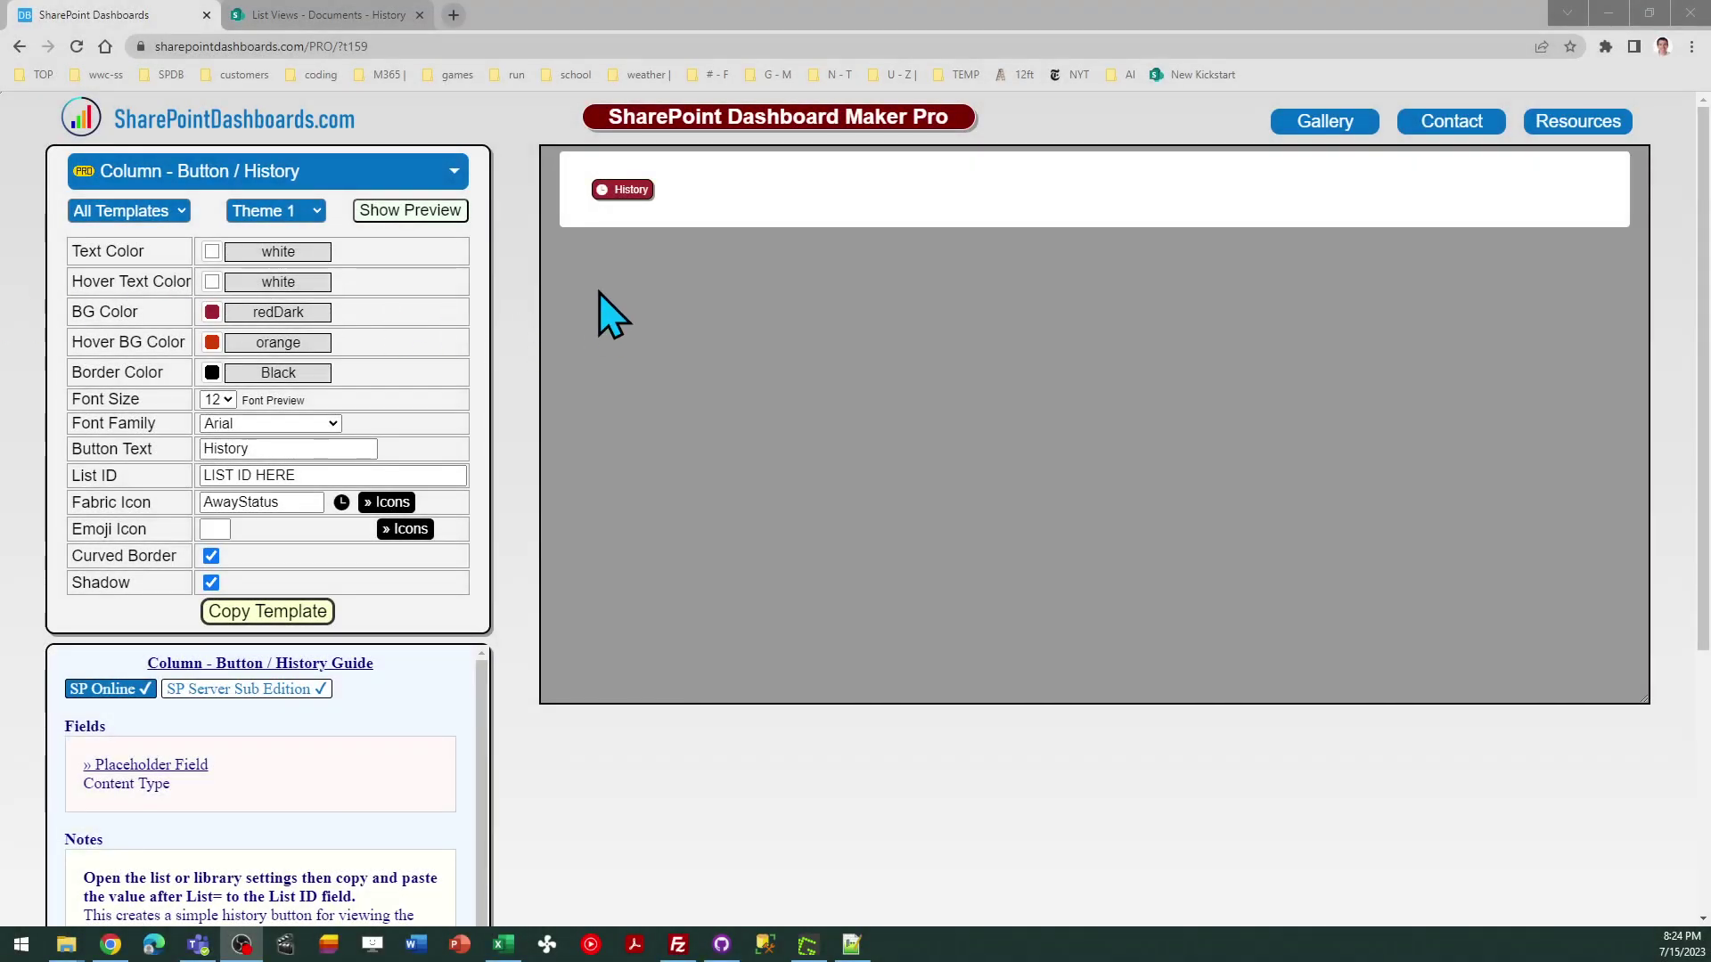
# - Bring up the List Views Documents library in the browser, leaving the History button template
pyautogui.click(548, 264)
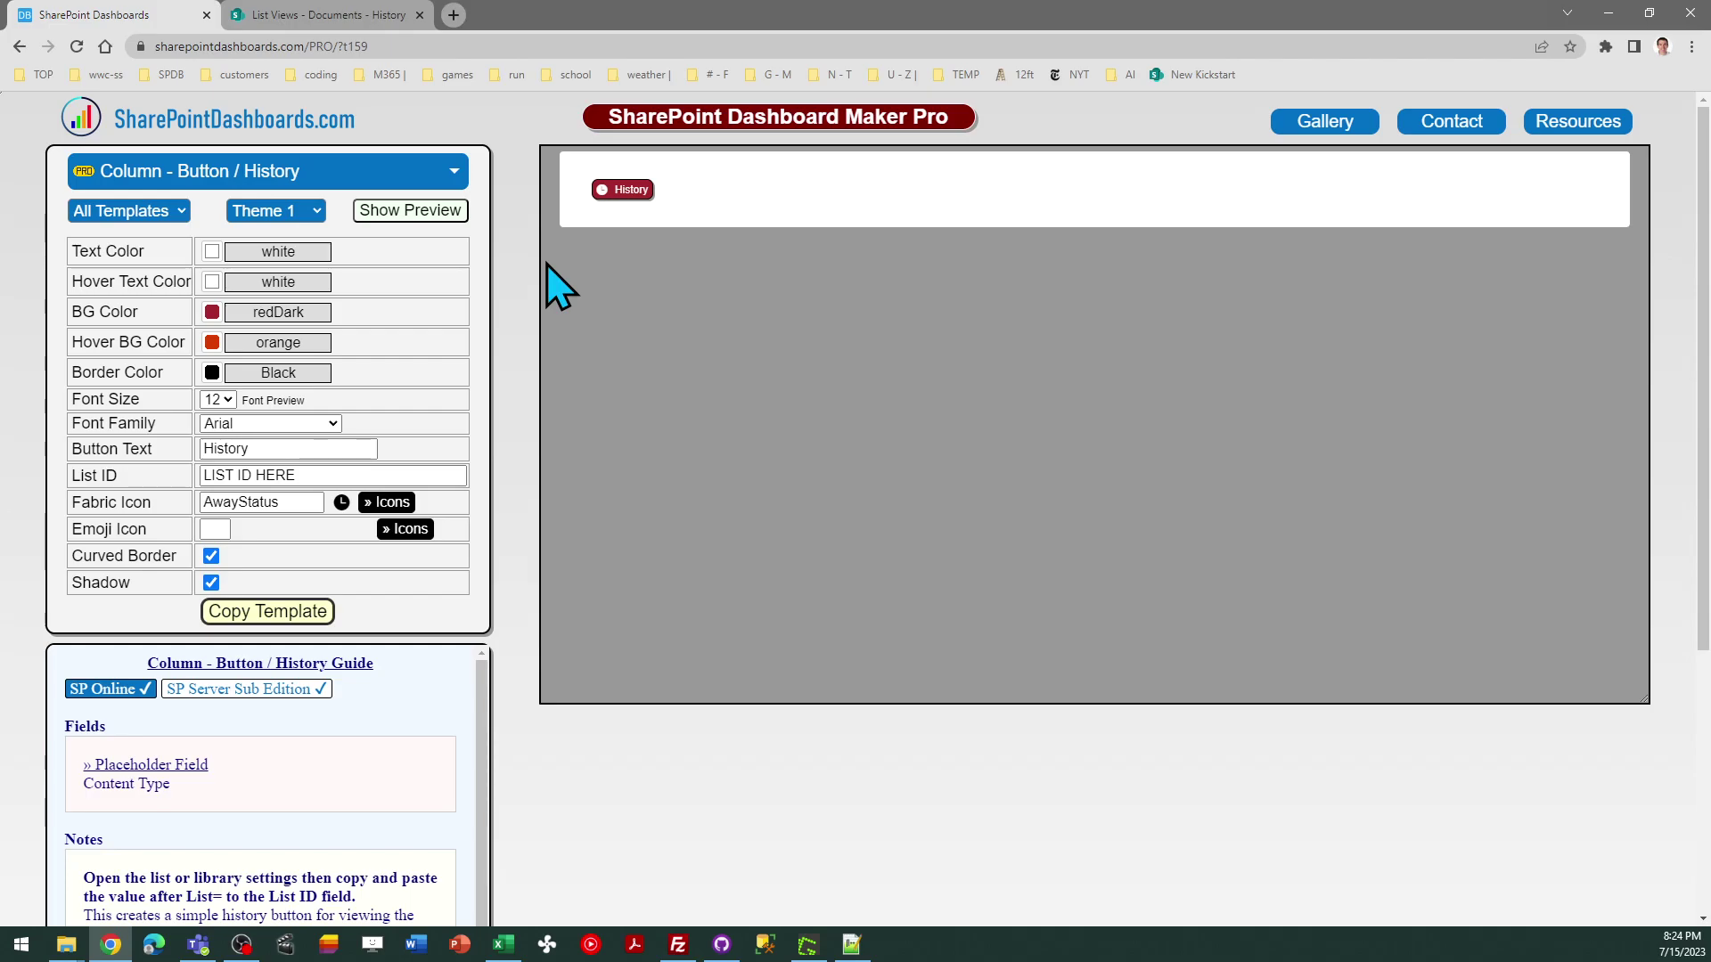
pyautogui.click(326, 16)
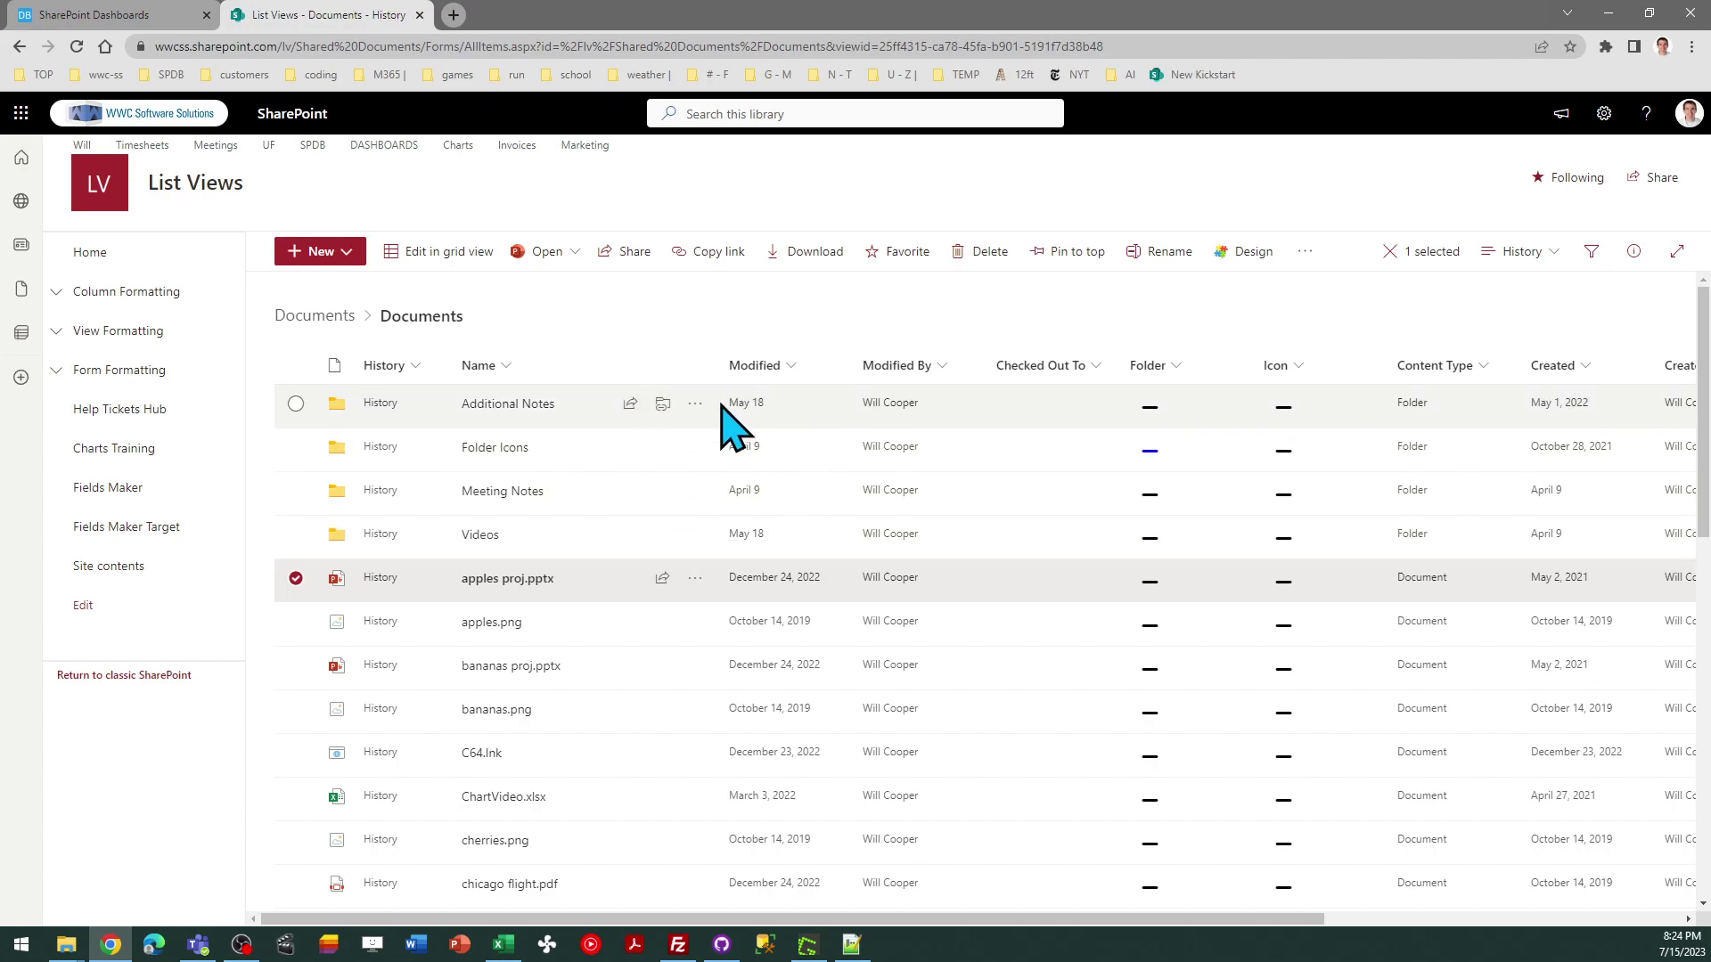
pyautogui.click(695, 579)
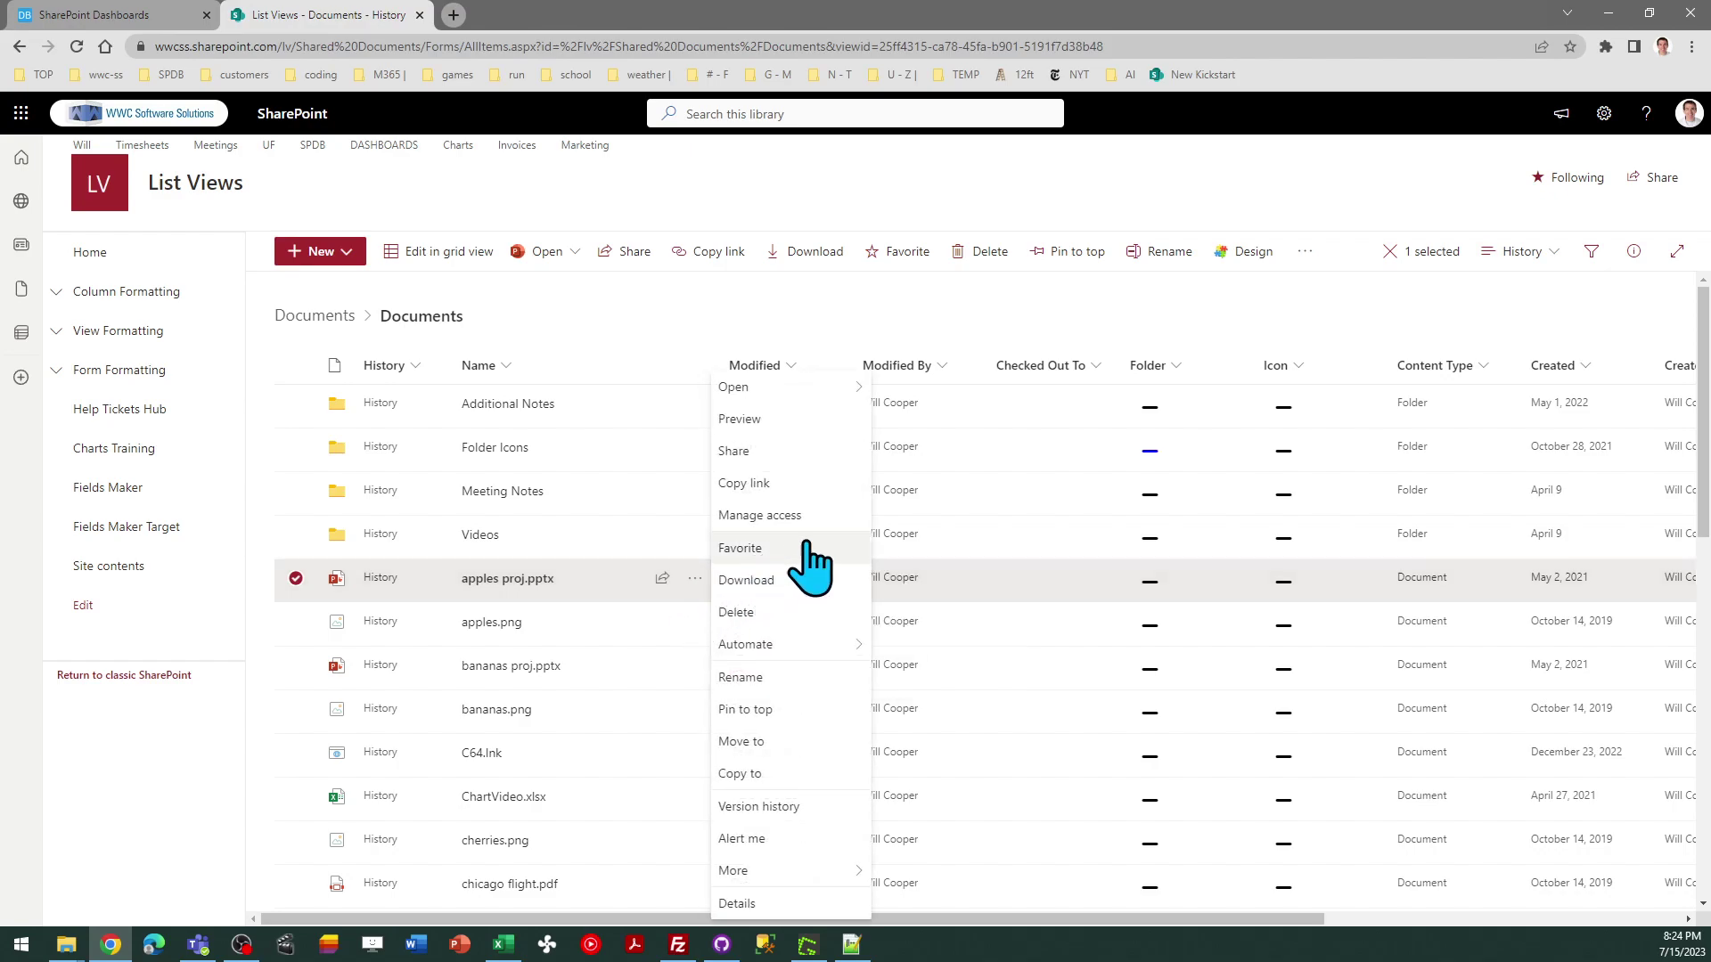
pyautogui.click(796, 807)
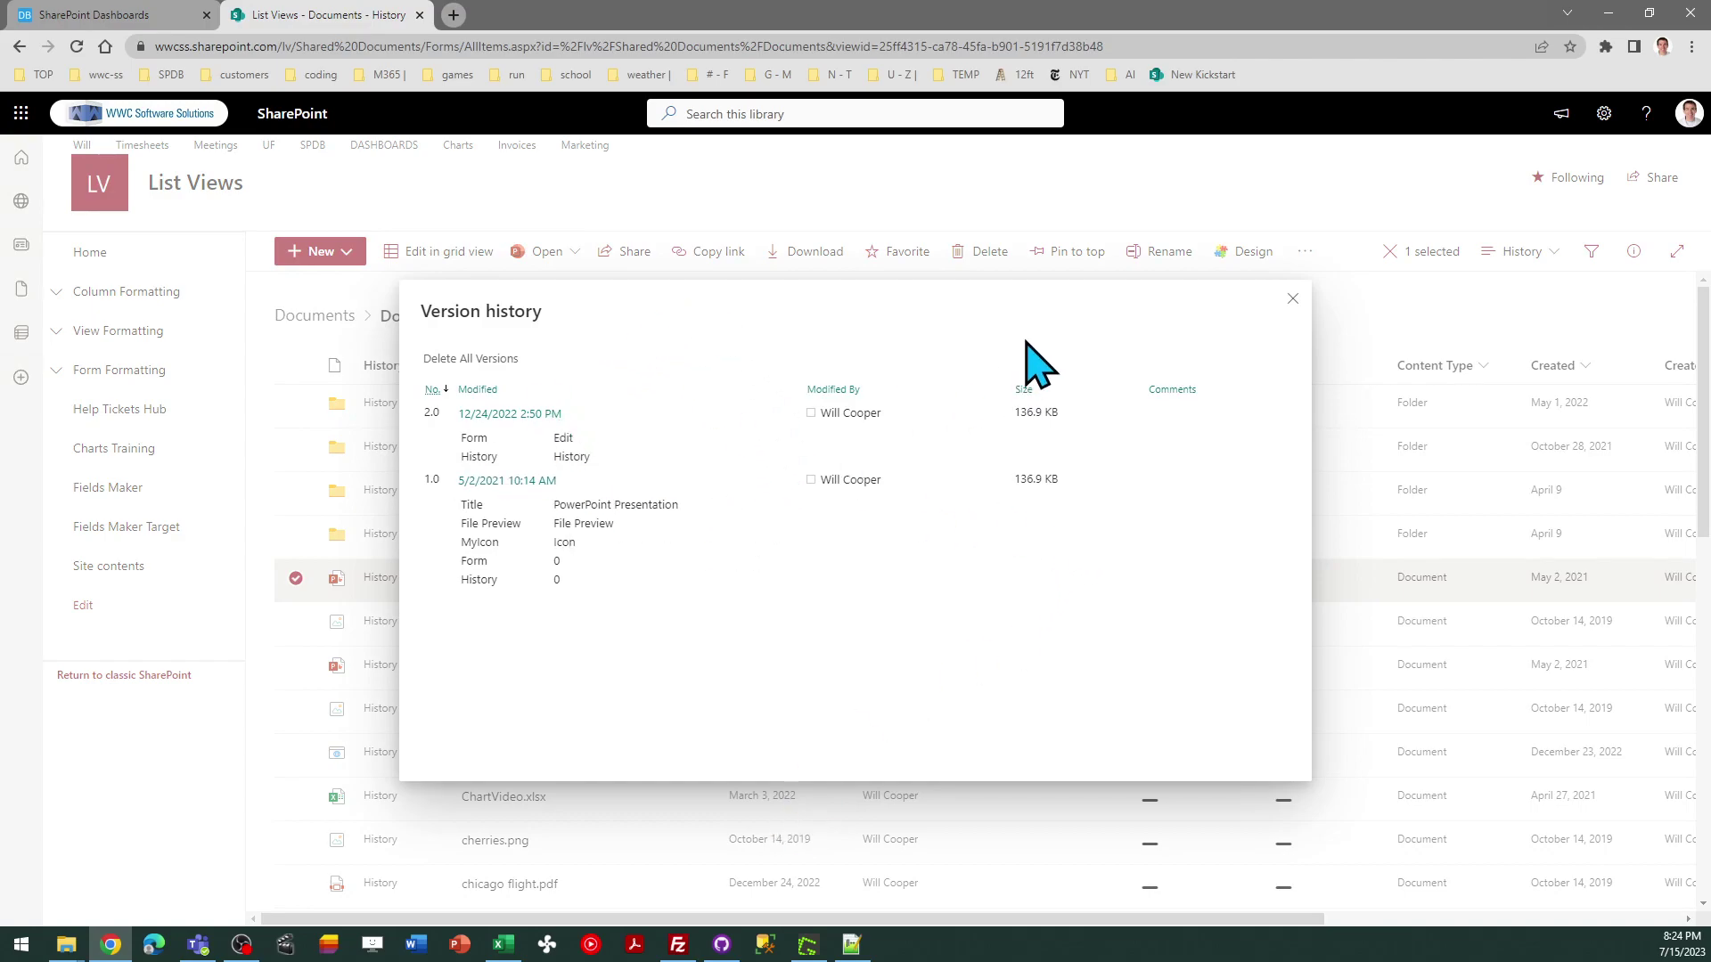
pyautogui.click(1293, 298)
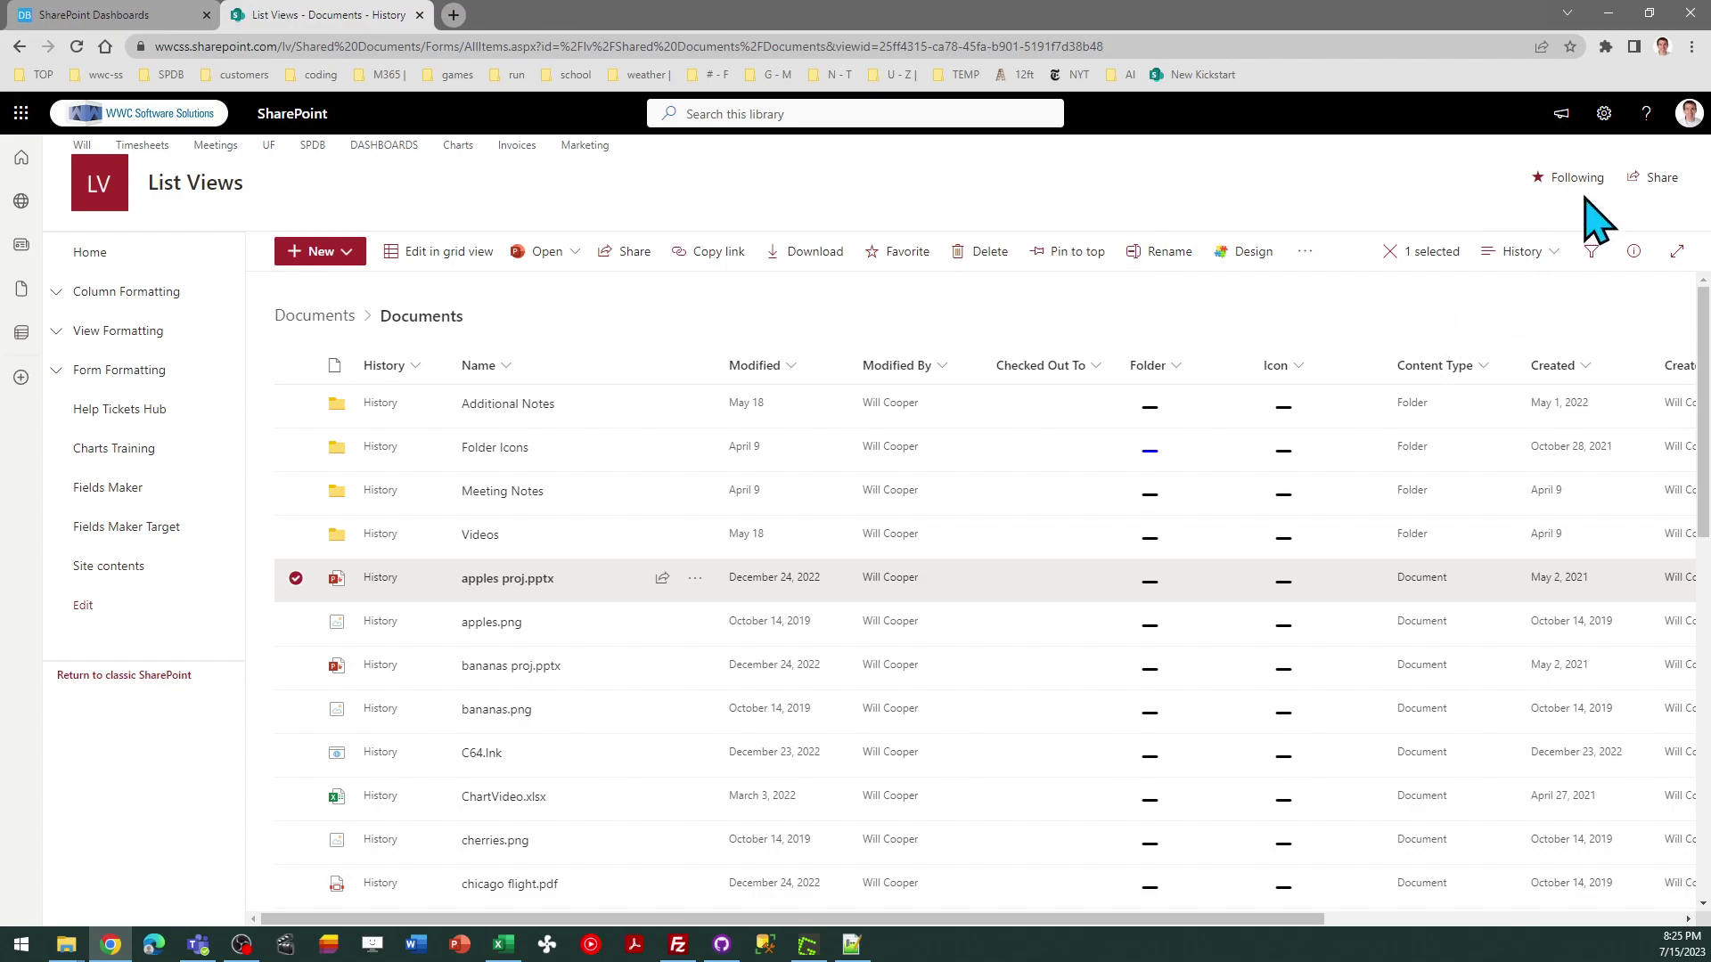
# - Select the Documents library's List ID from its settings page URL, then return to SharePoint Dashboards
pyautogui.click(1604, 114)
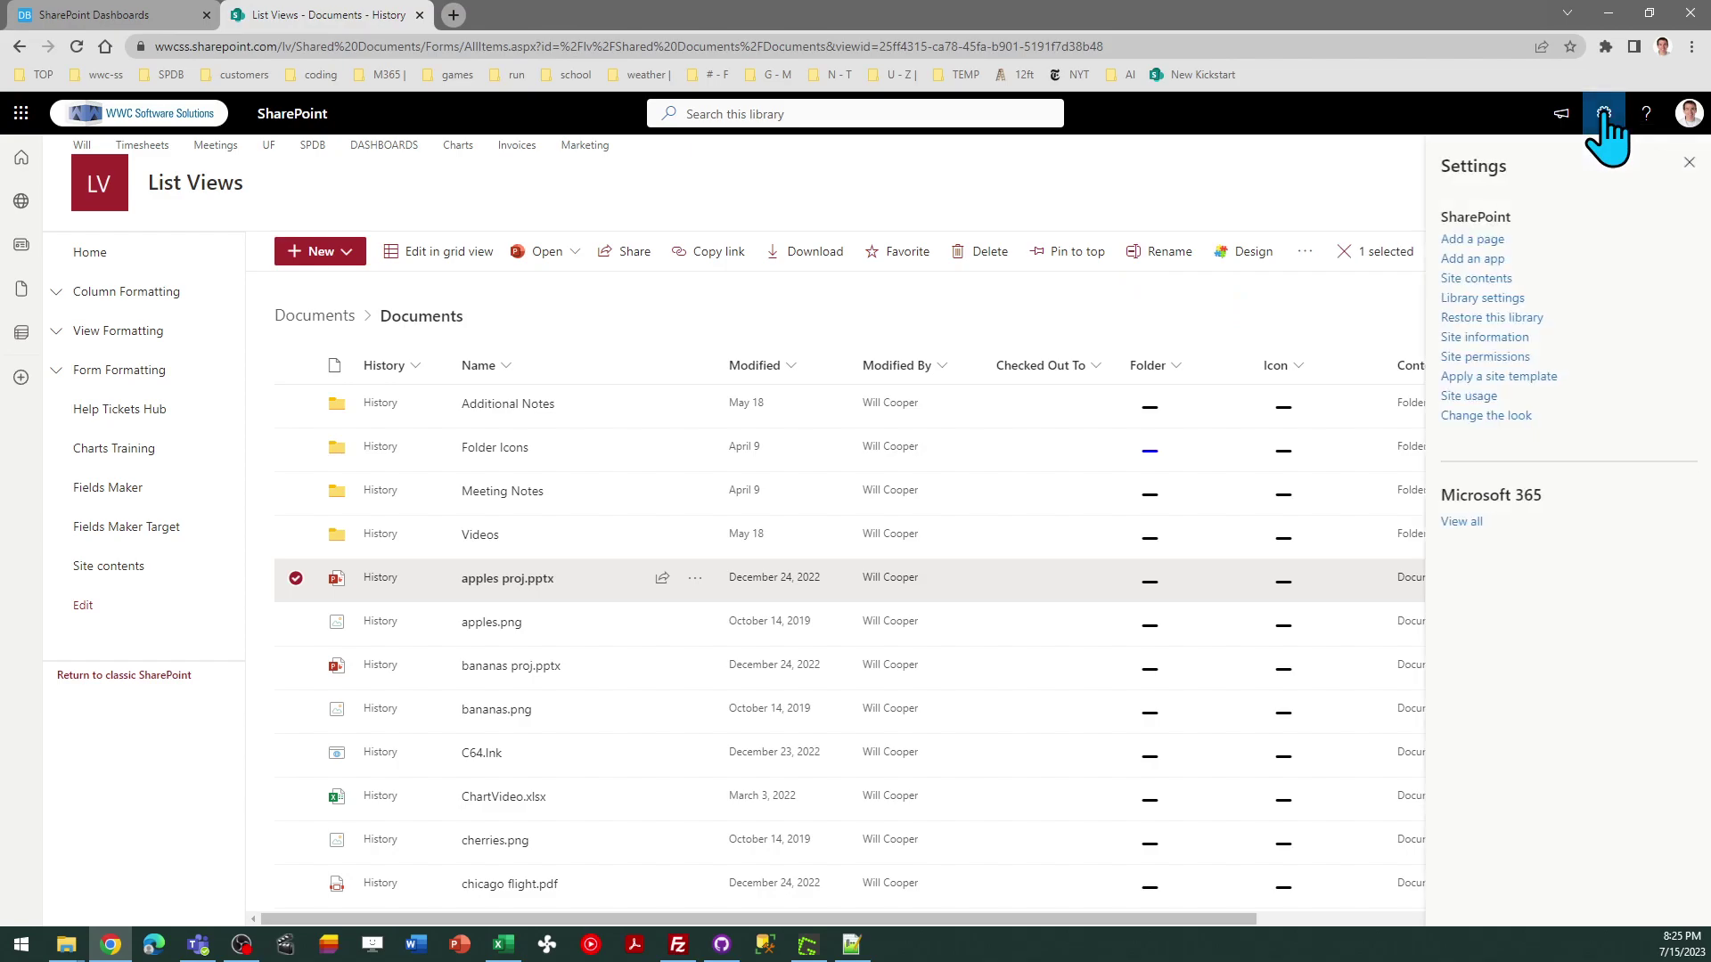
pyautogui.click(1490, 300)
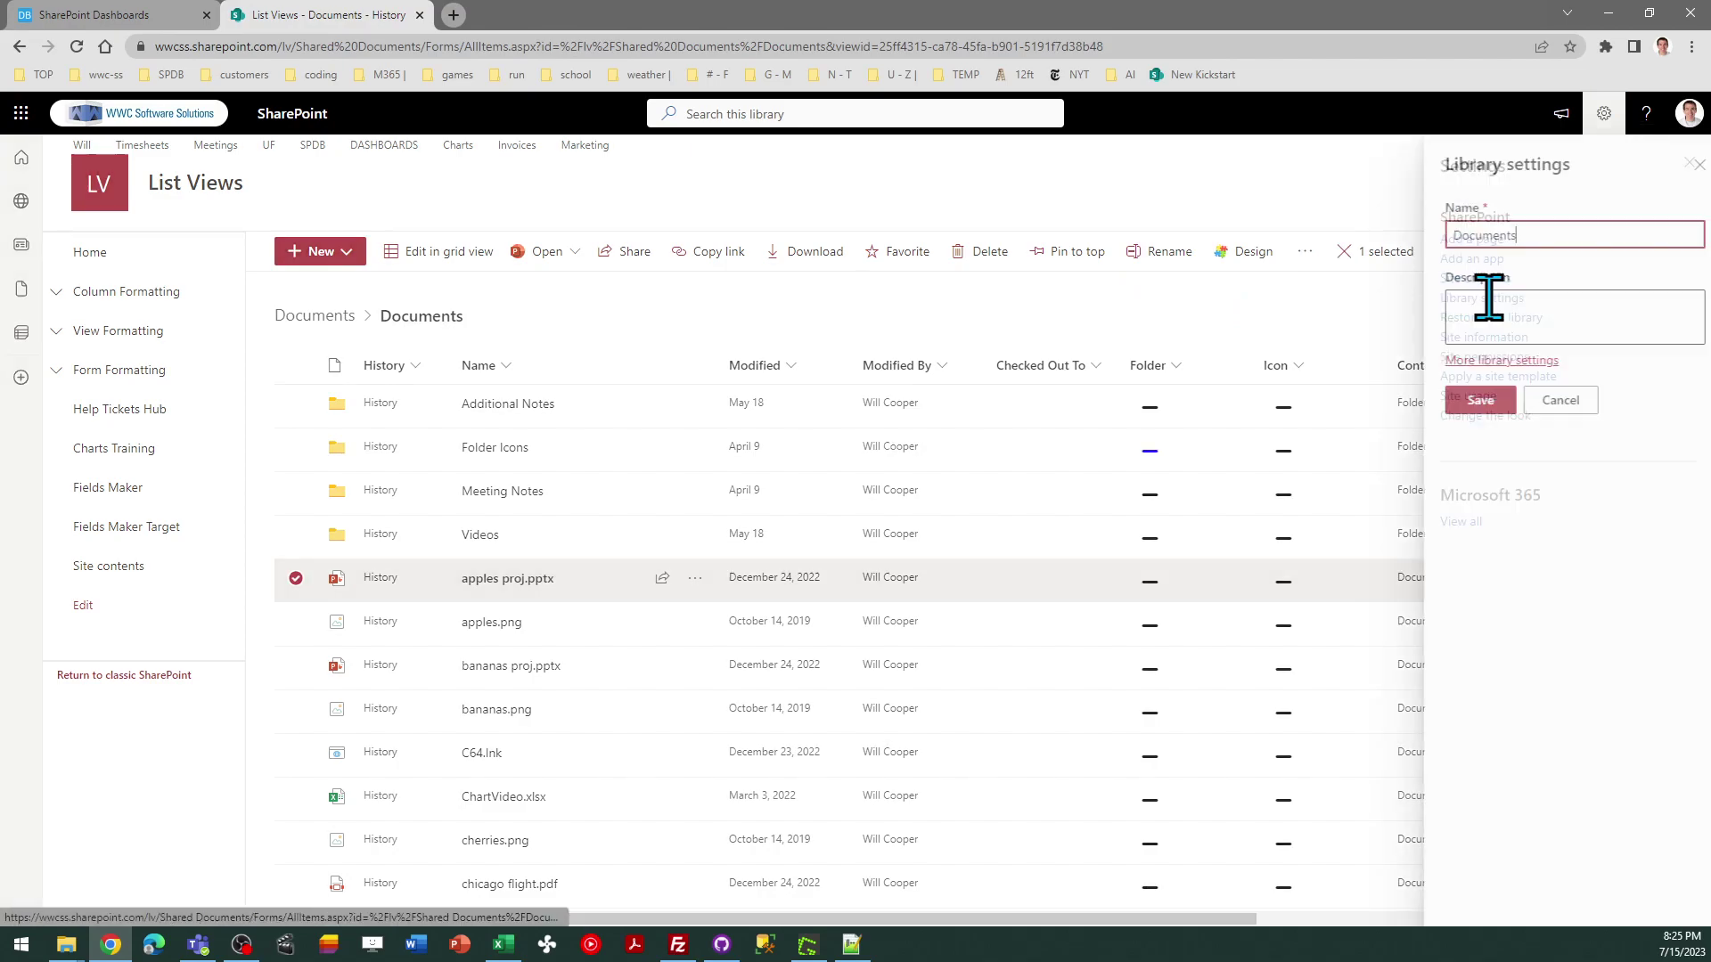
pyautogui.click(1499, 362)
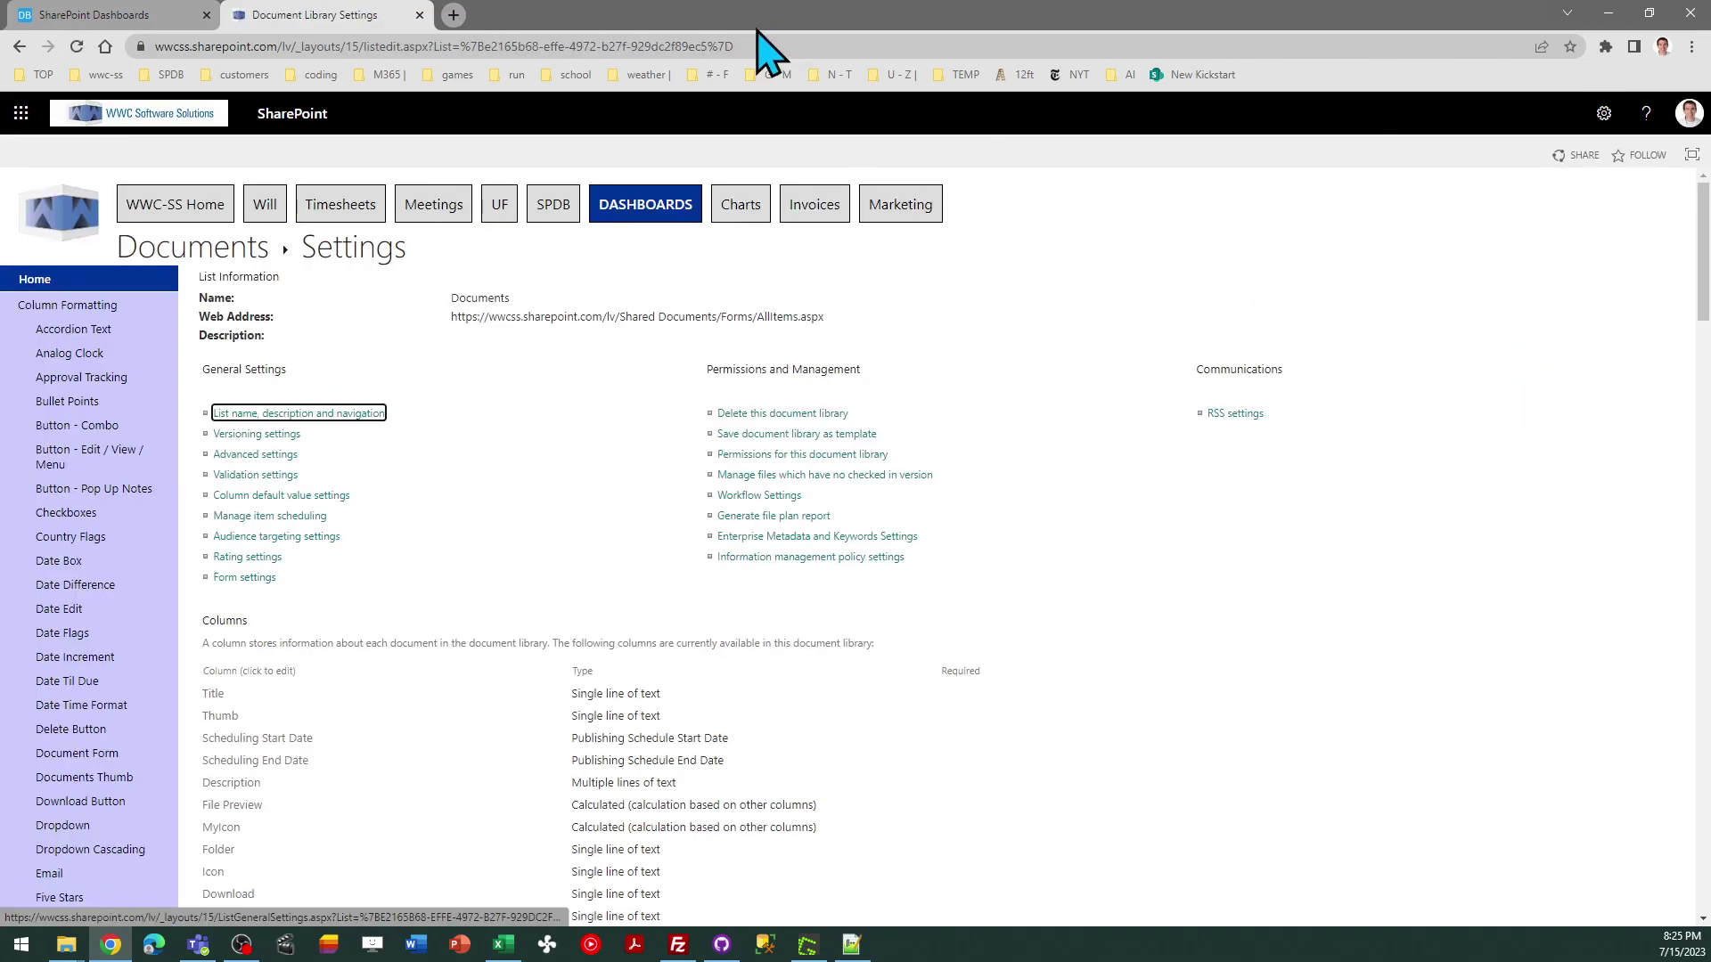
pyautogui.moveTo(744, 47); pyautogui.dragTo(461, 46)
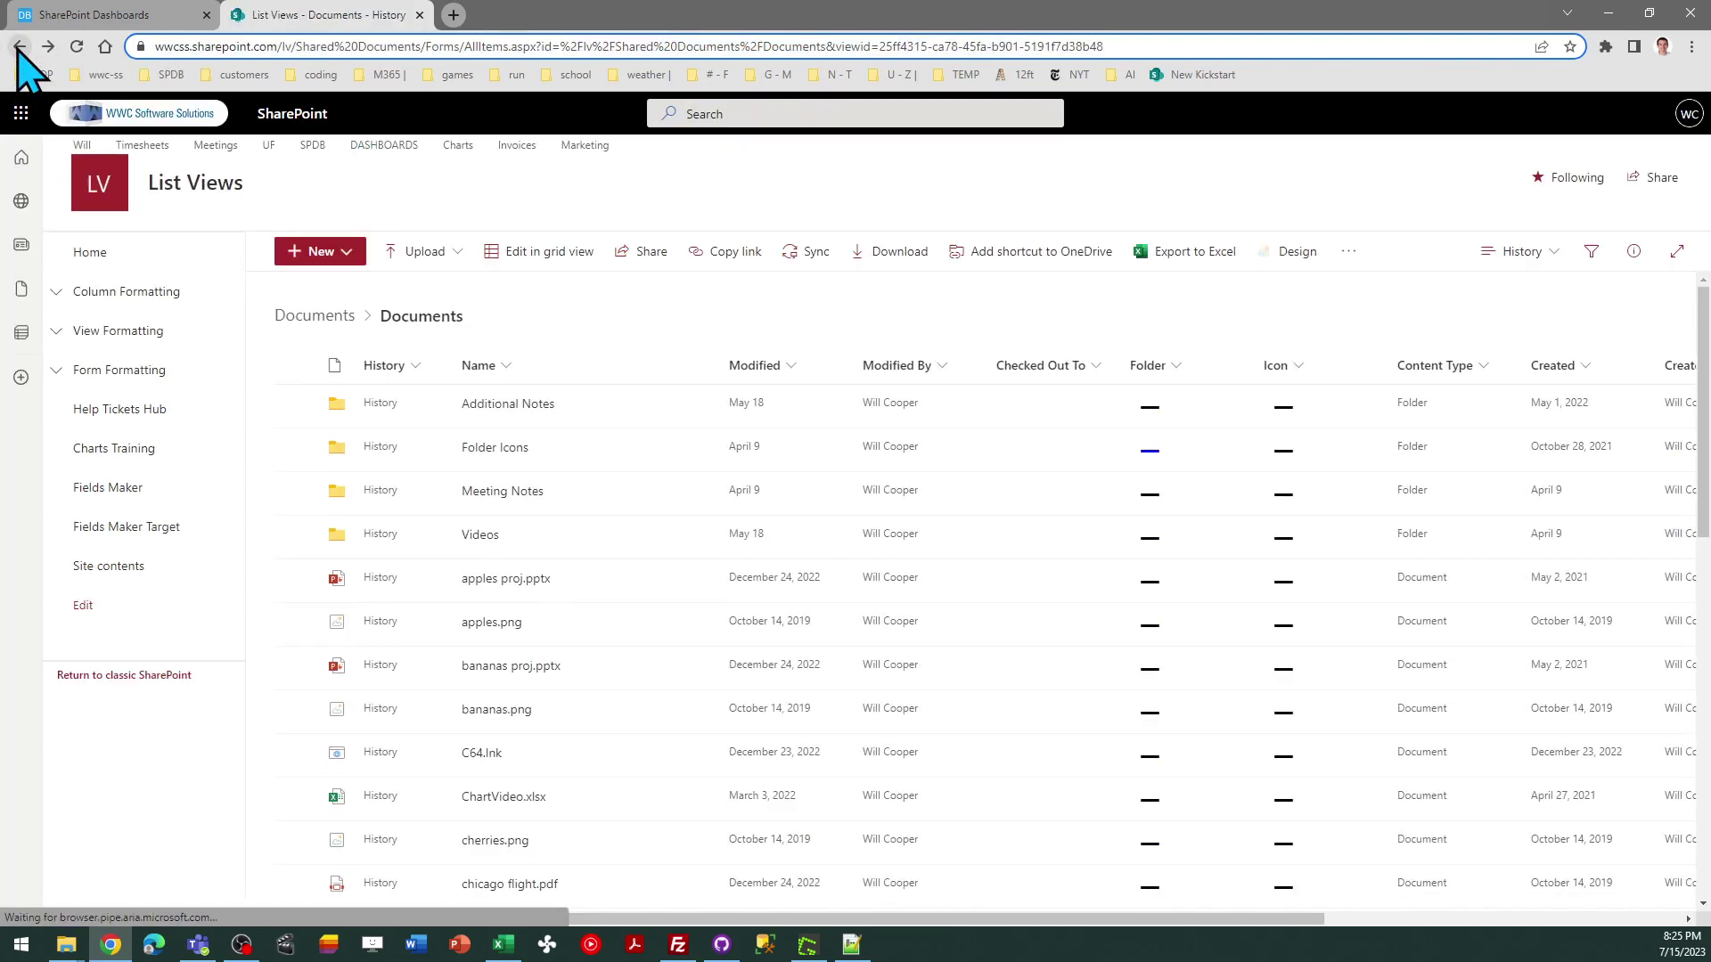
pyautogui.click(127, 15)
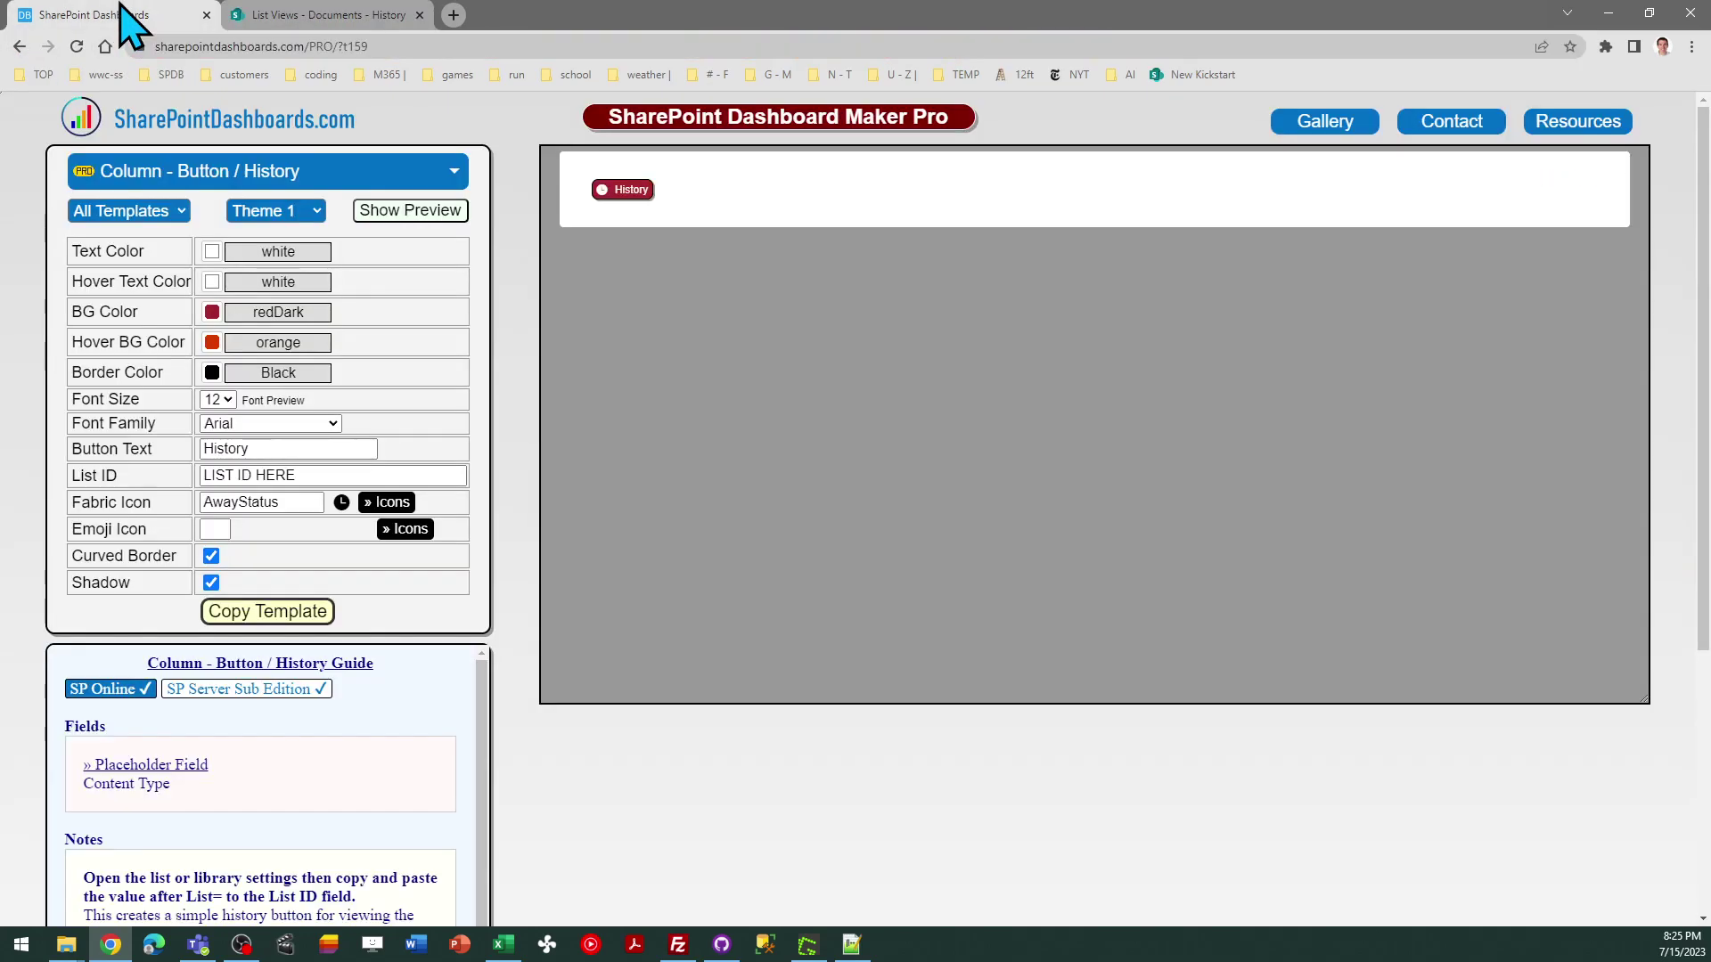
pyautogui.click(340, 475)
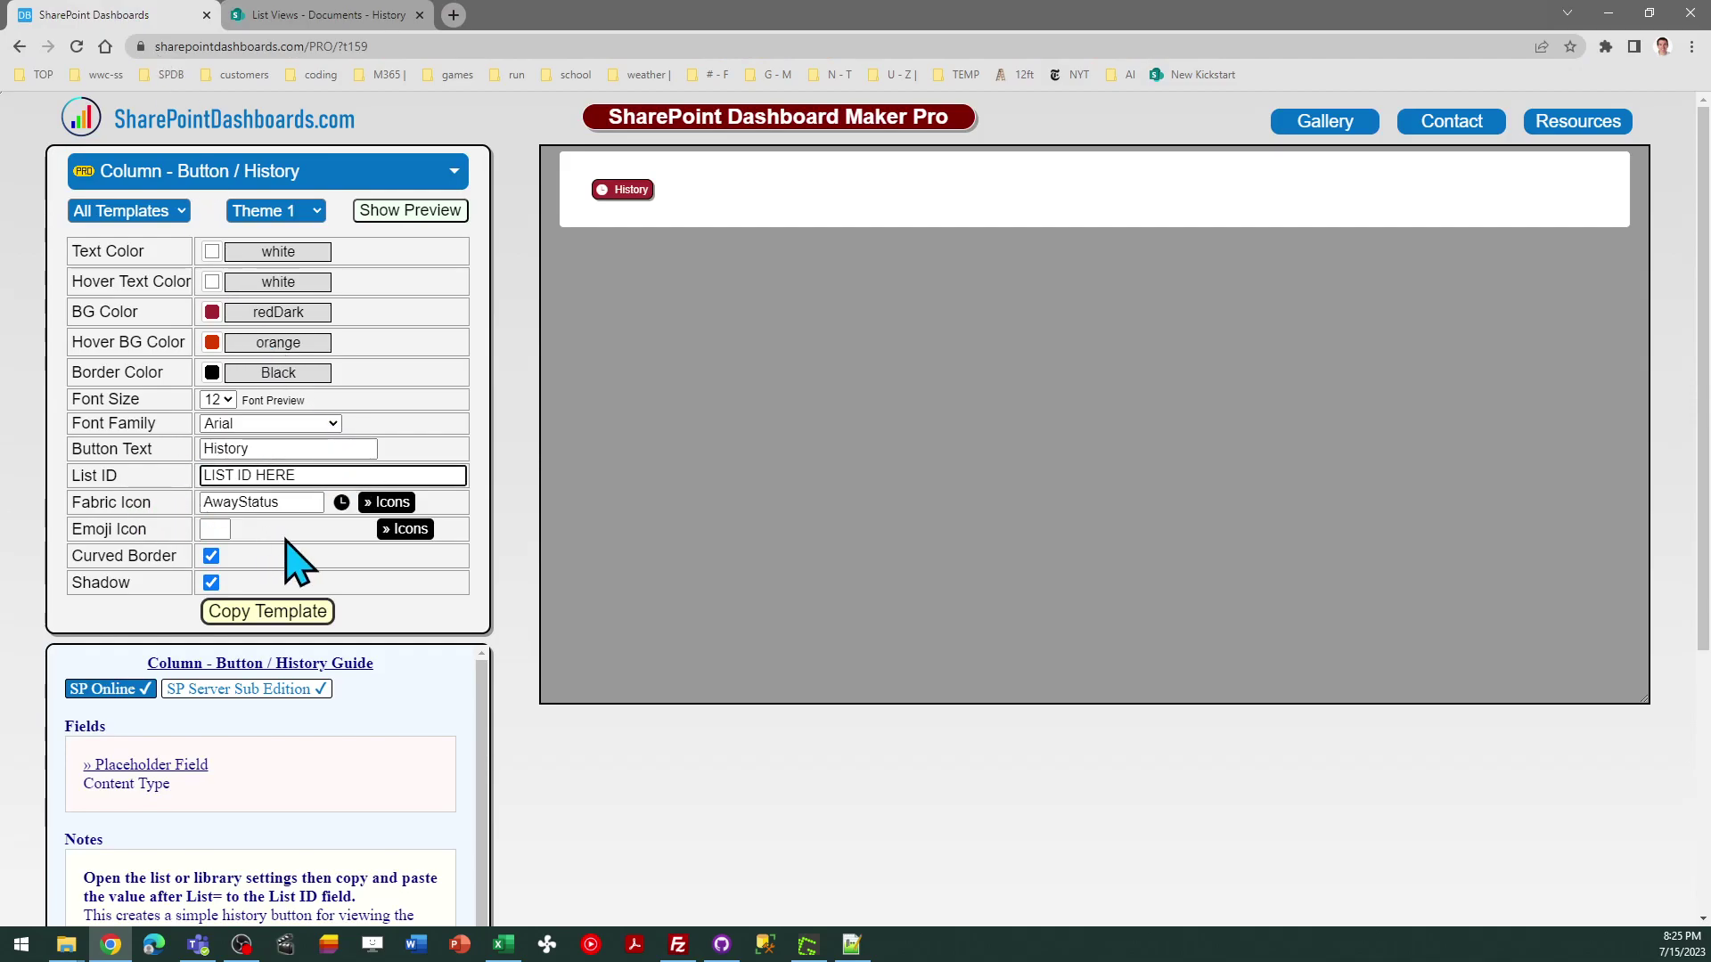
pyautogui.hotkey('ctrl', 'a')
pyautogui.hotkey('ctrl', 'v')
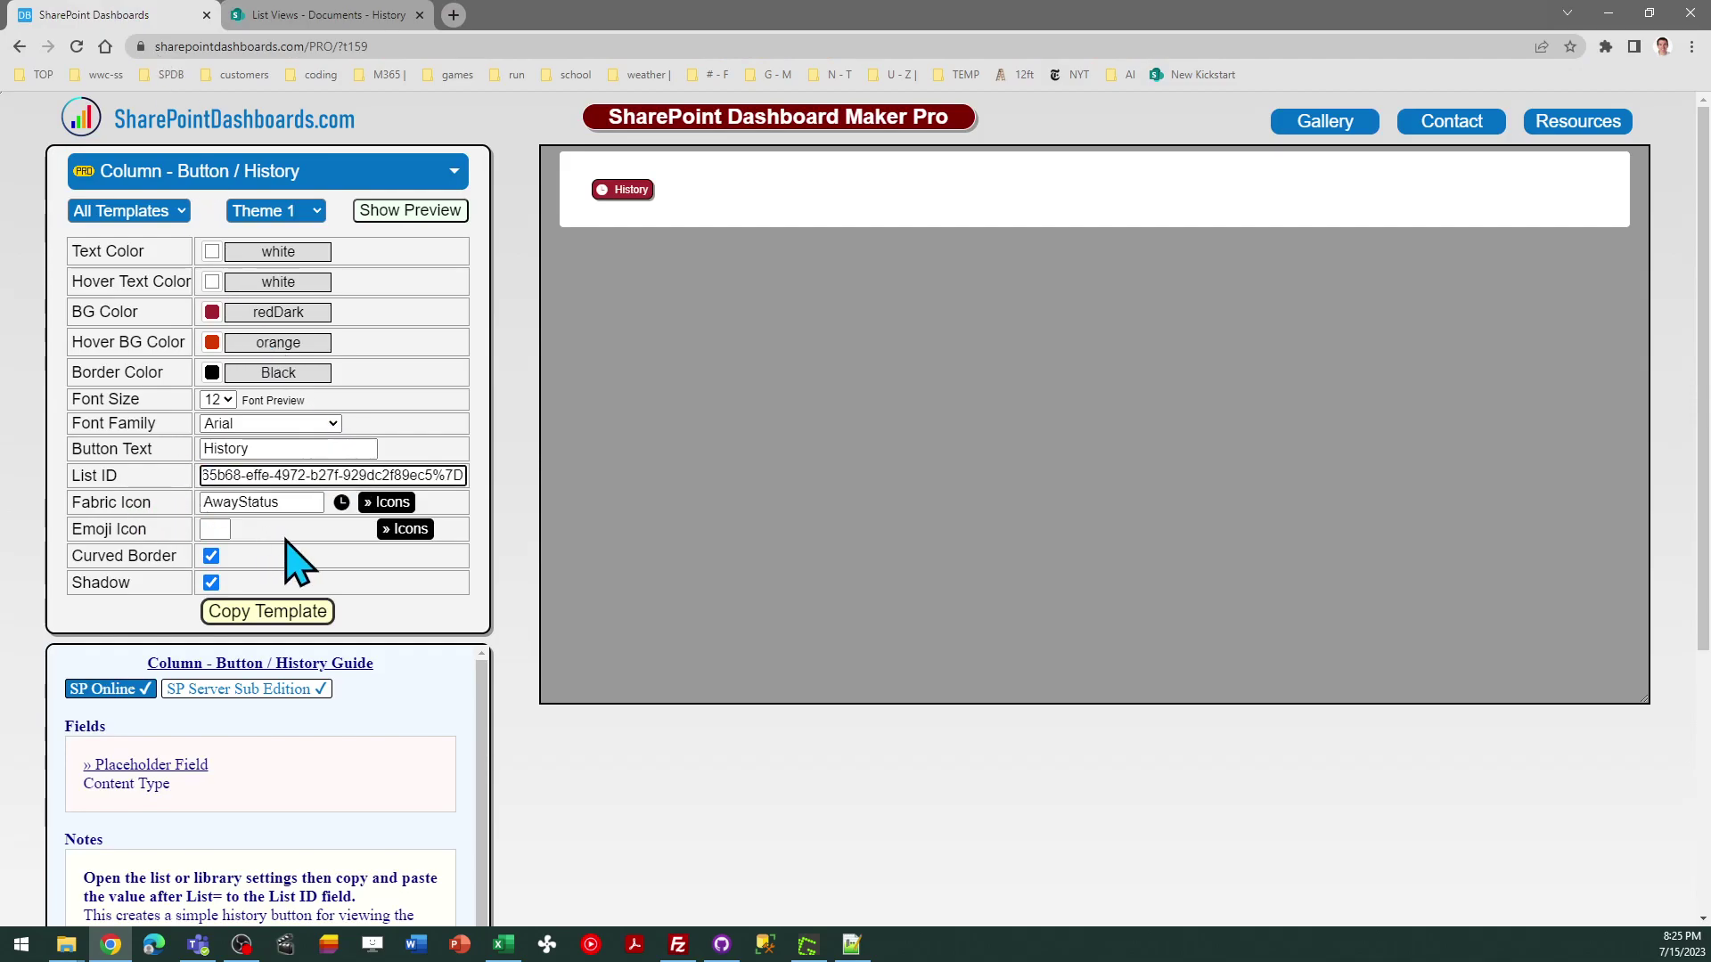
pyautogui.press('Tab')
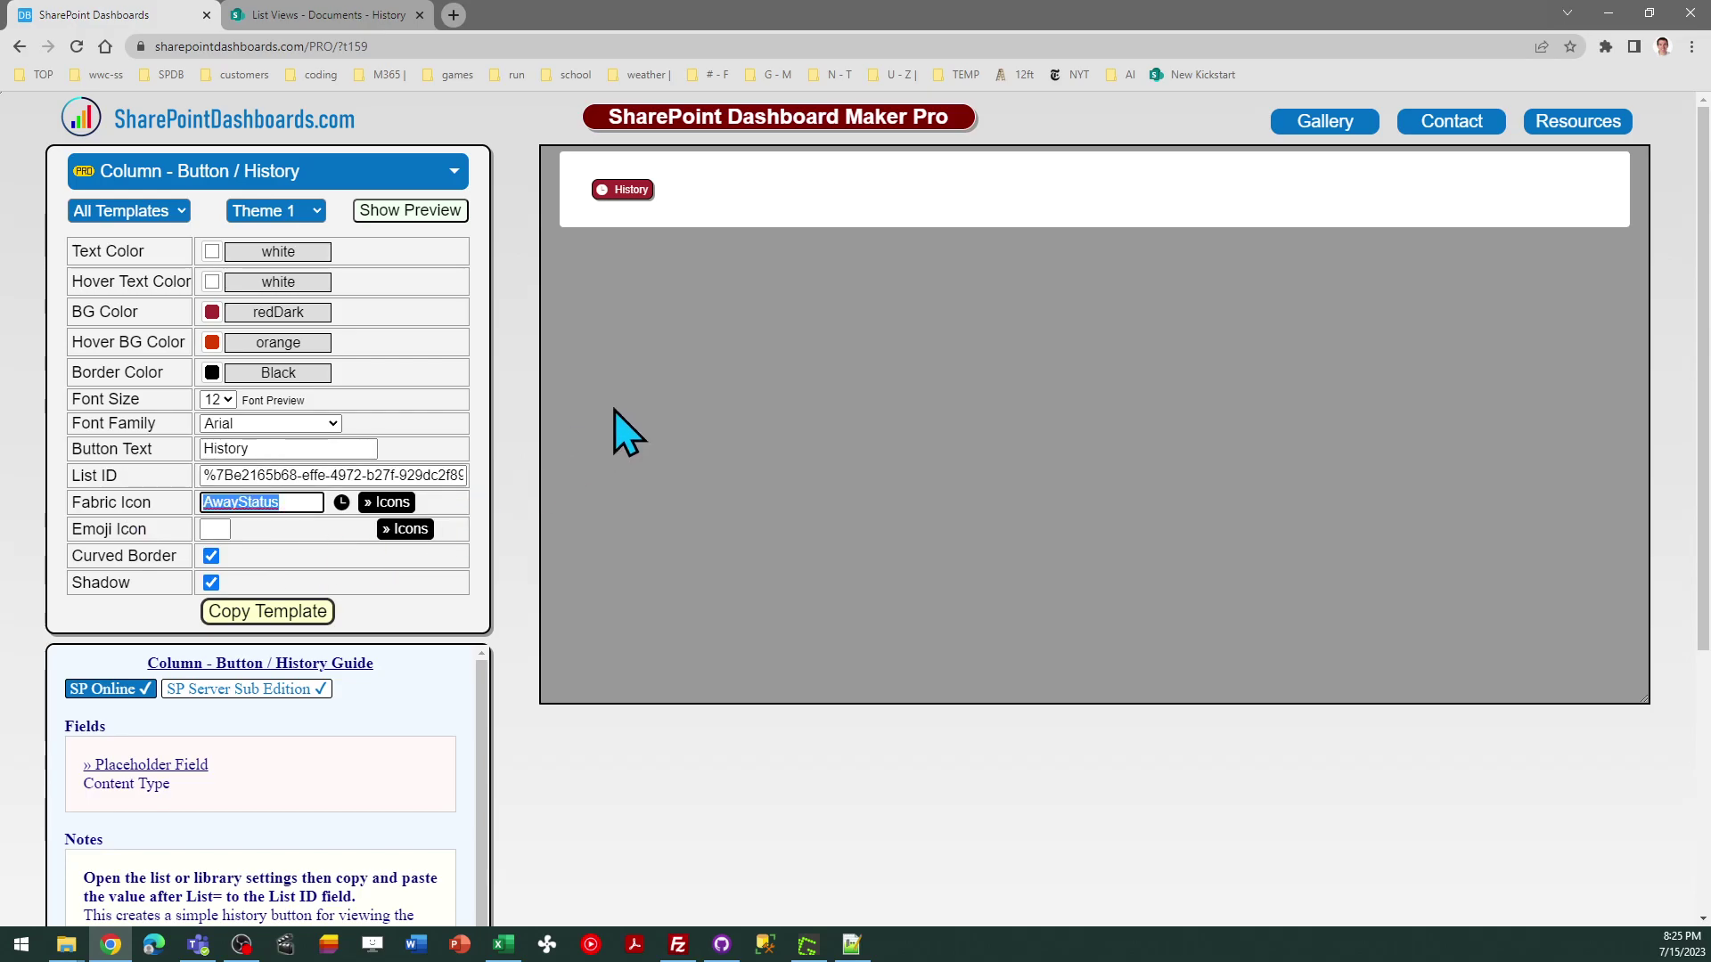
pyautogui.click(294, 214)
pyautogui.click(304, 253)
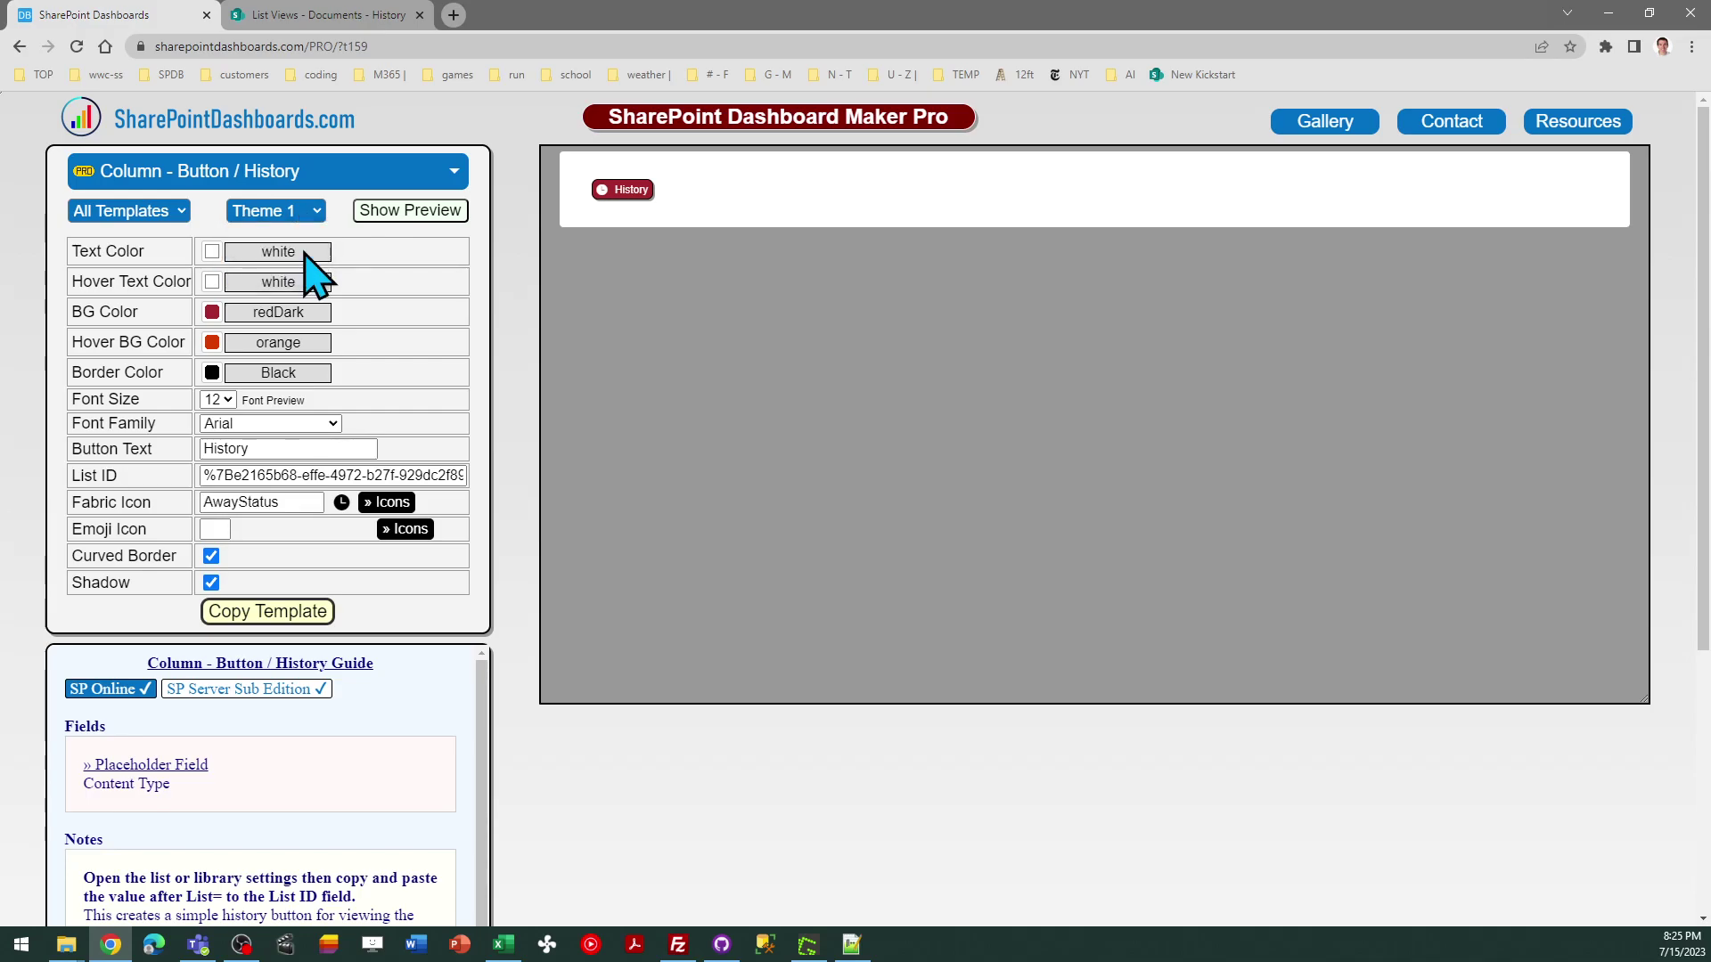
pyautogui.click(298, 216)
pyautogui.click(306, 278)
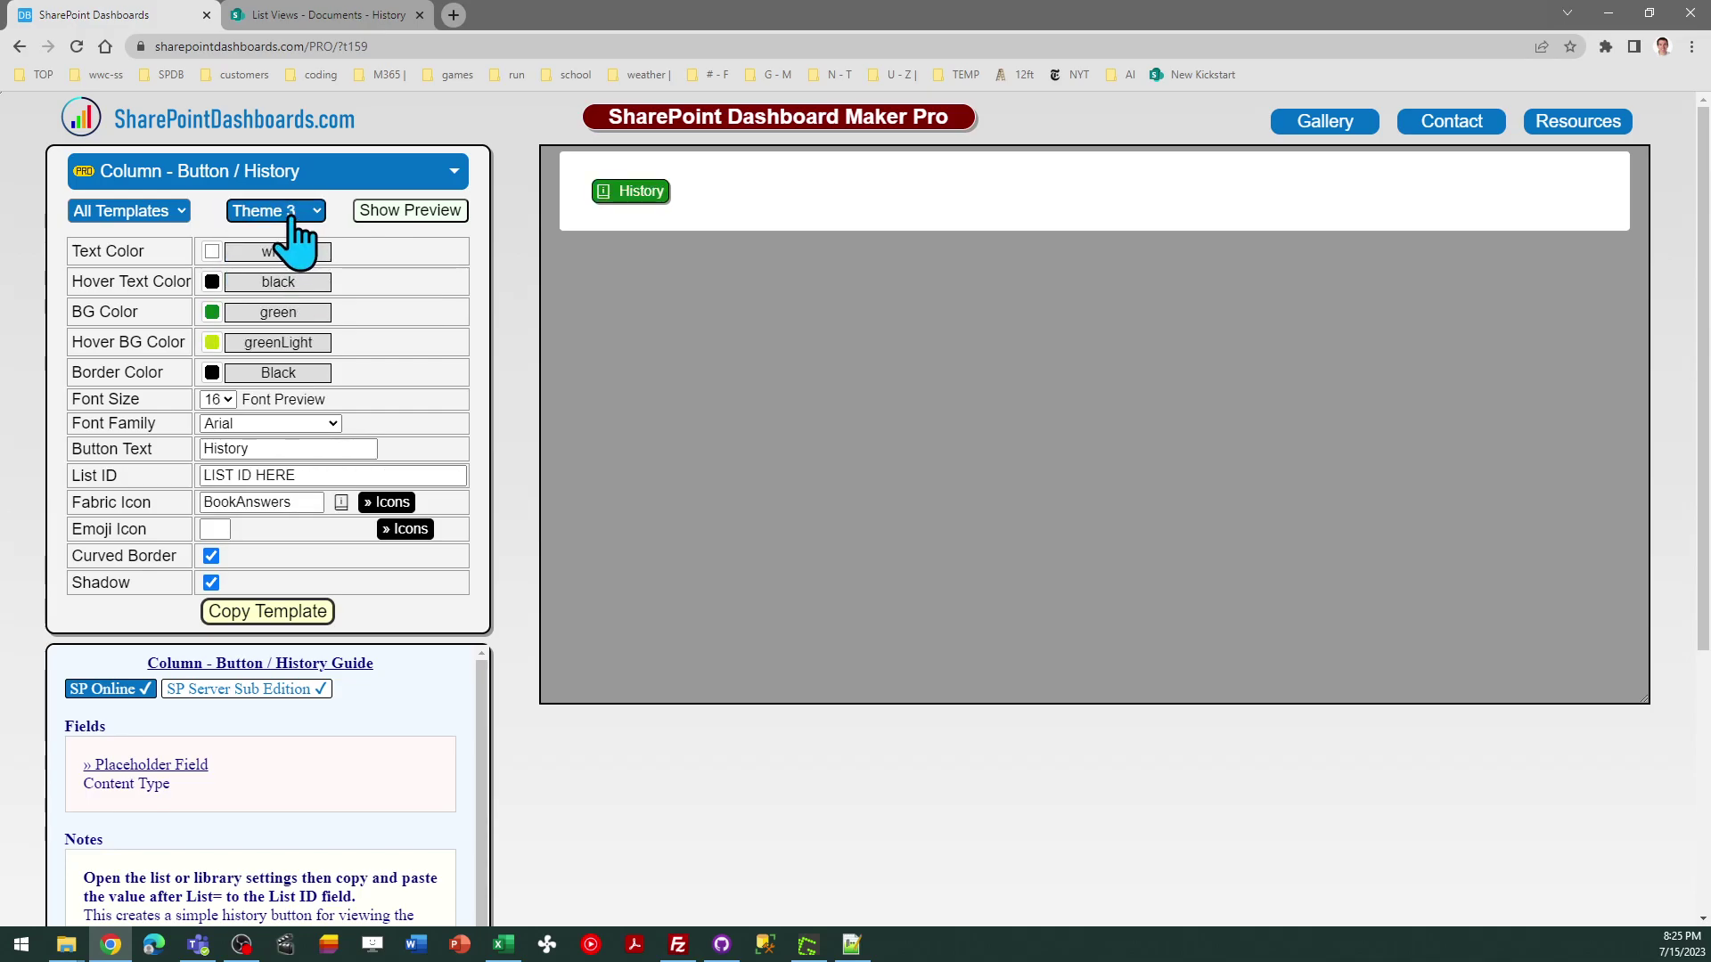
pyautogui.click(294, 219)
pyautogui.click(291, 235)
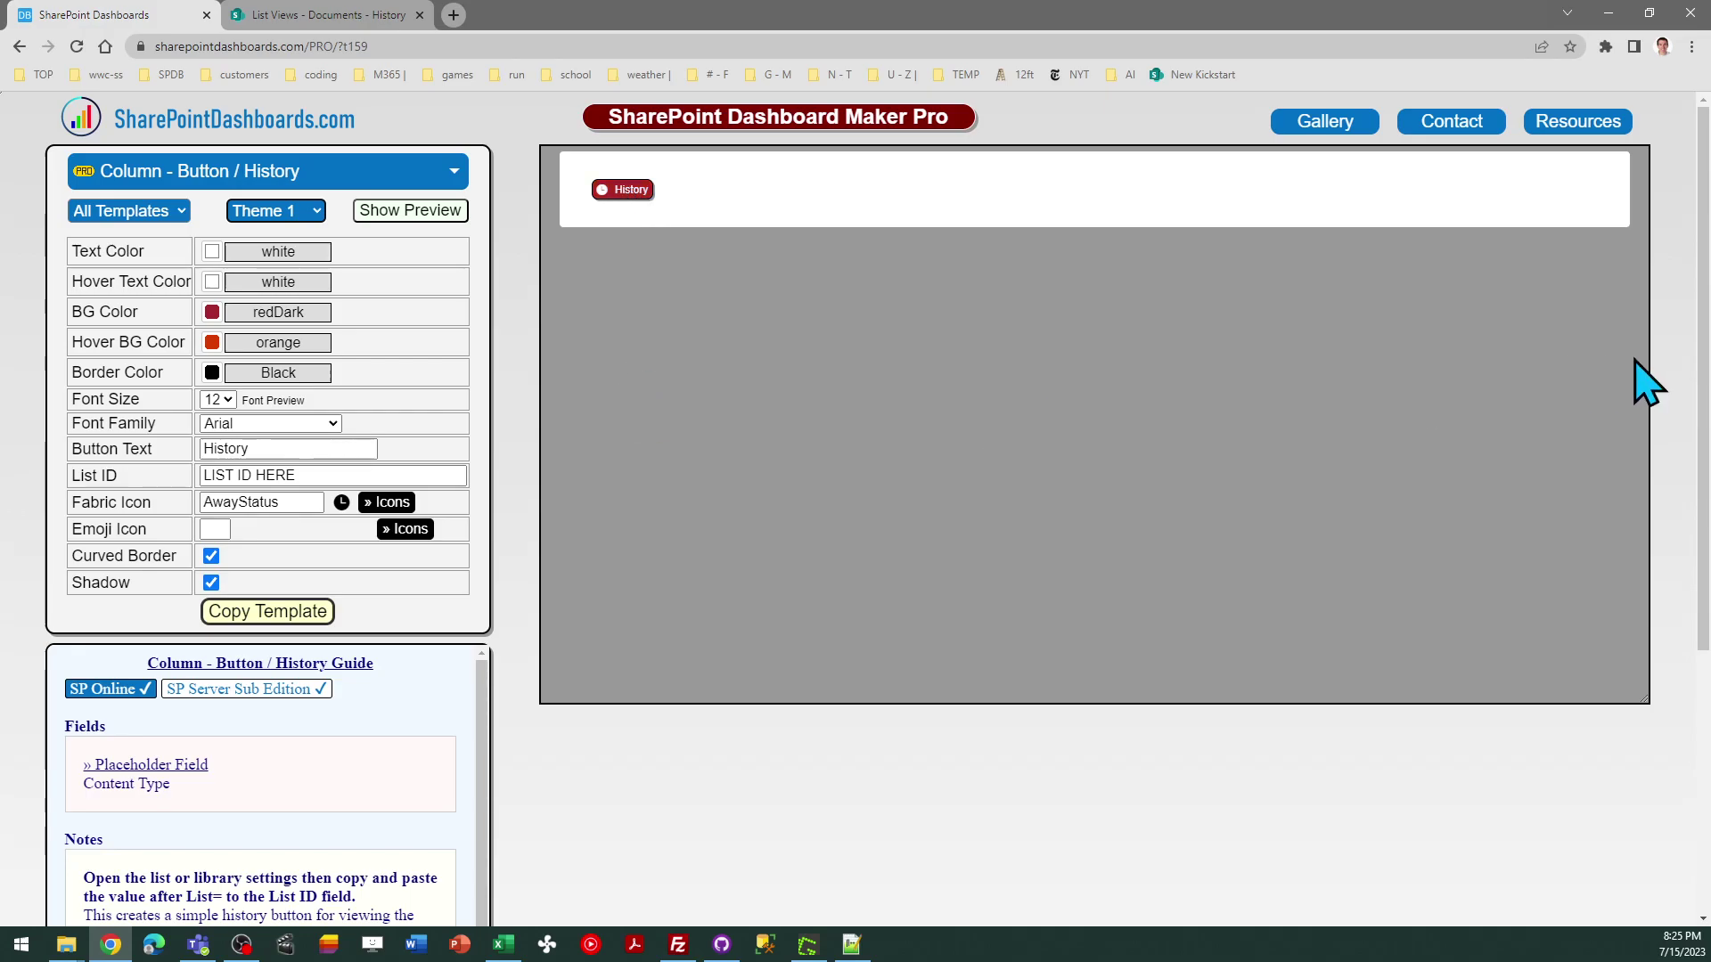
# - Read the guide and paste the Documents library's list ID into the List ID field
pyautogui.moveTo(1703, 360); pyautogui.dragTo(1705, 581)
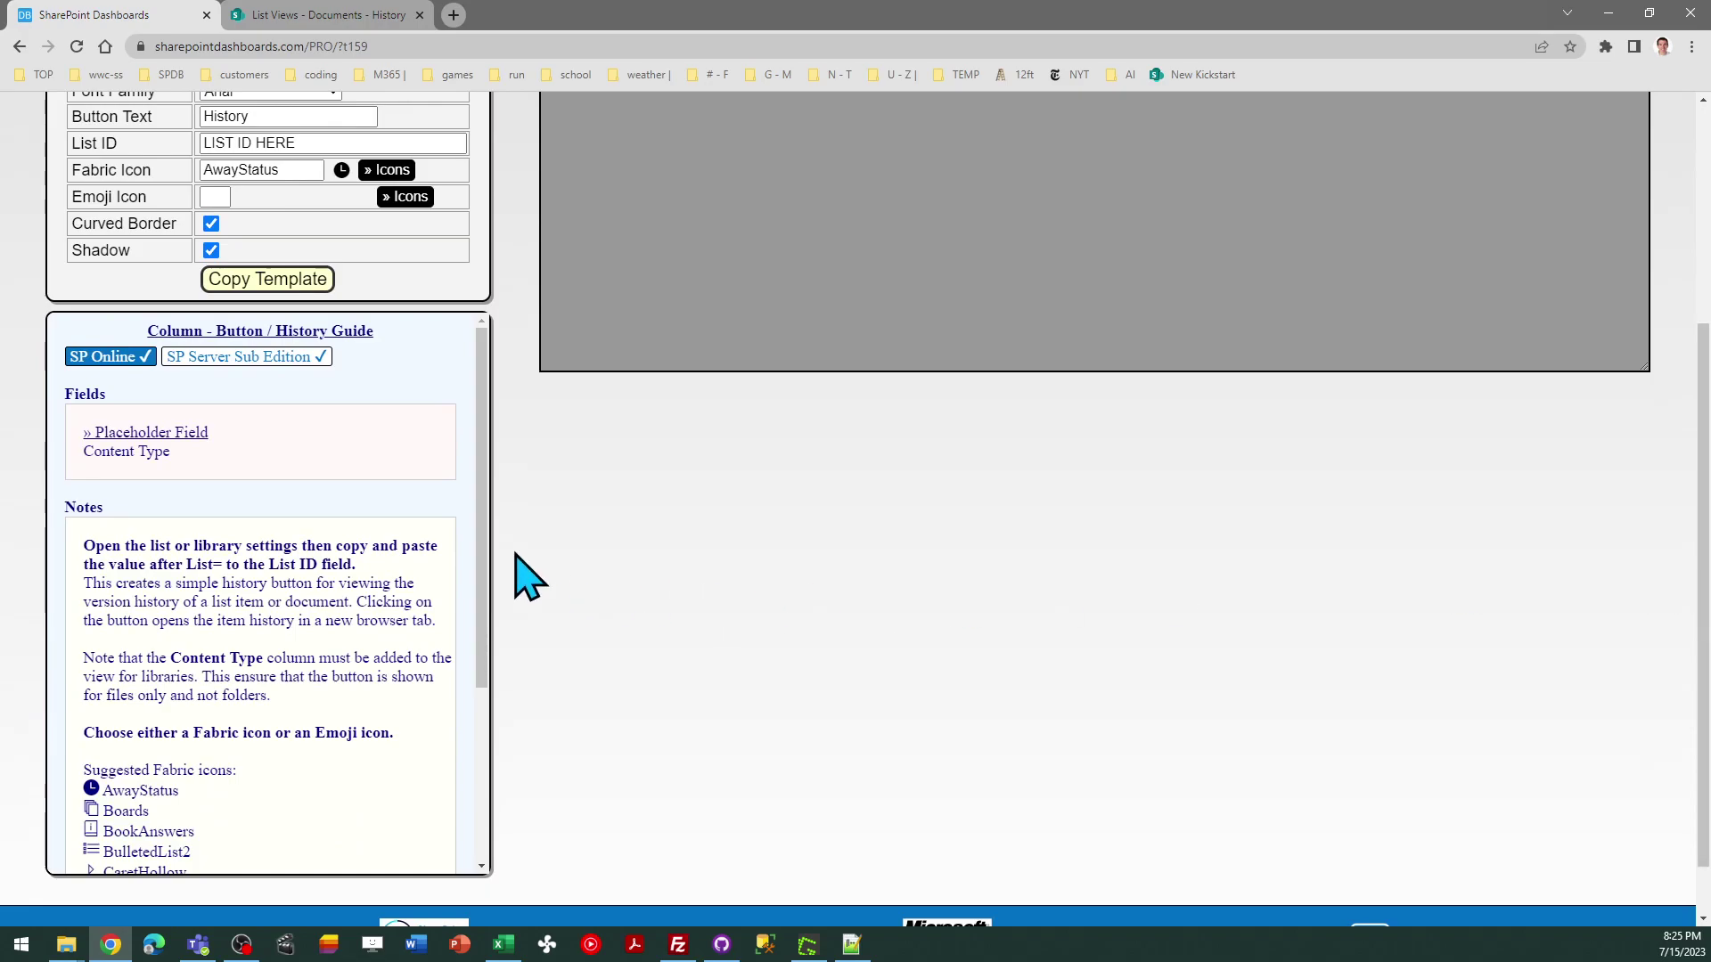
pyautogui.moveTo(486, 566); pyautogui.dragTo(497, 500)
pyautogui.click(329, 144)
pyautogui.hotkey('ctrl', 'a')
pyautogui.hotkey('ctrl', 'v')
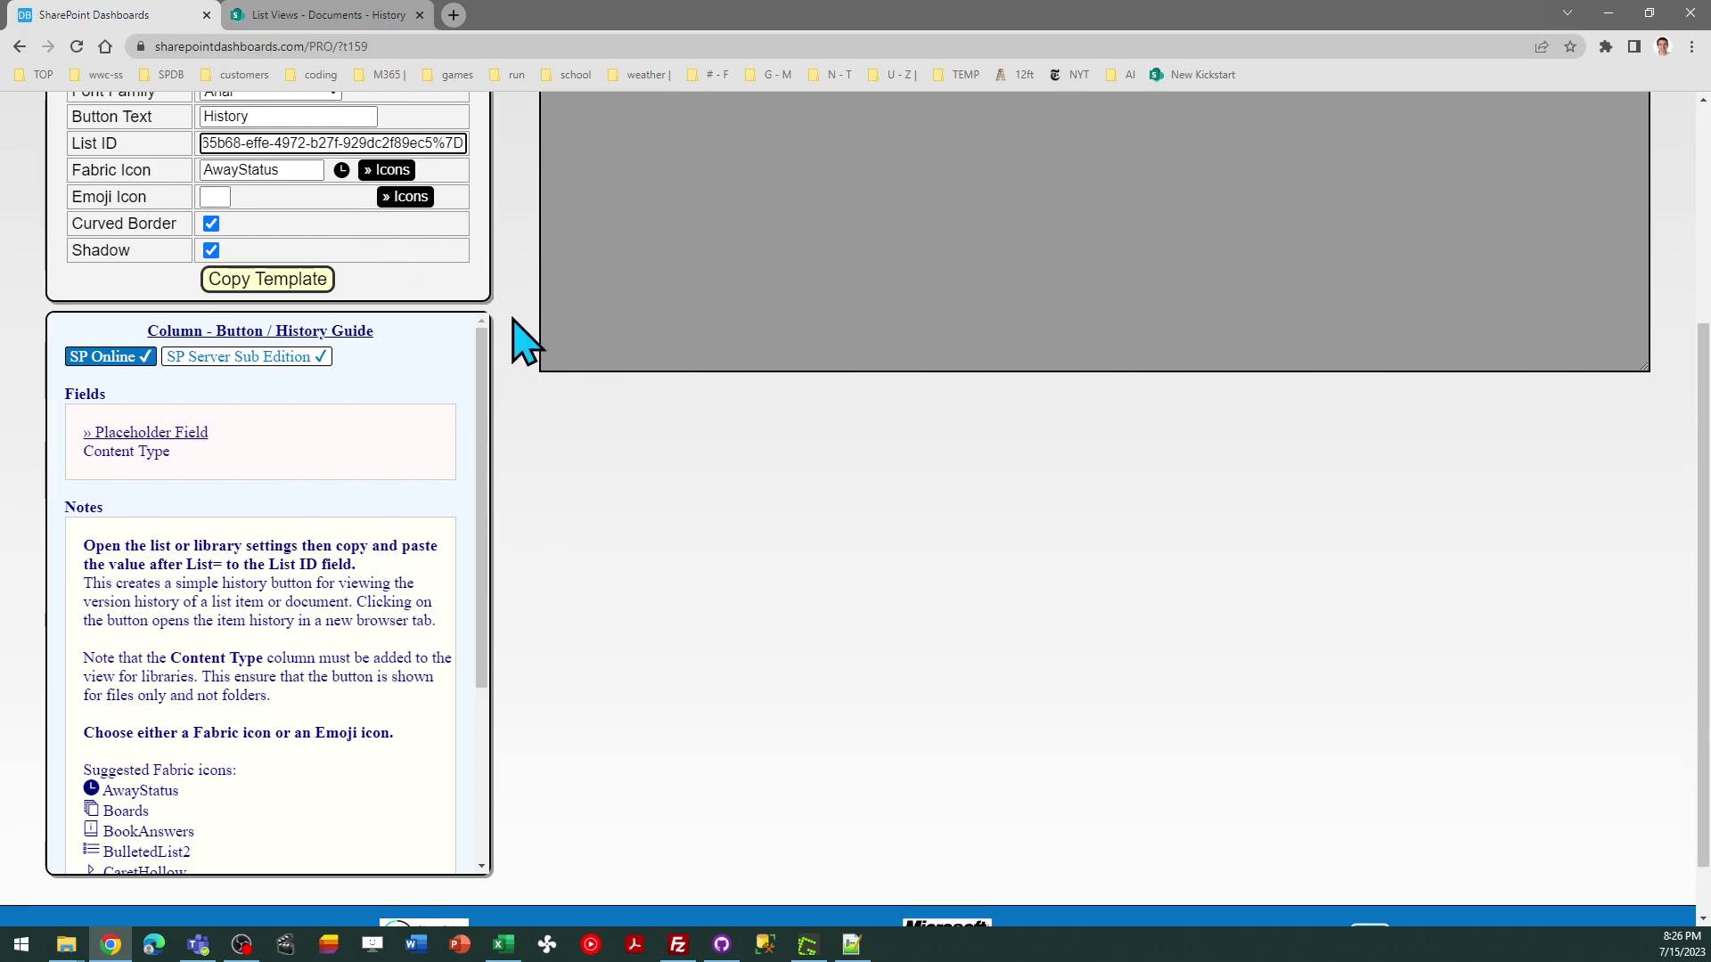
pyautogui.press('Tab')
# - Copy the finished red History button column template and dismiss the copy instructions
pyautogui.scroll(3, 710, 504)
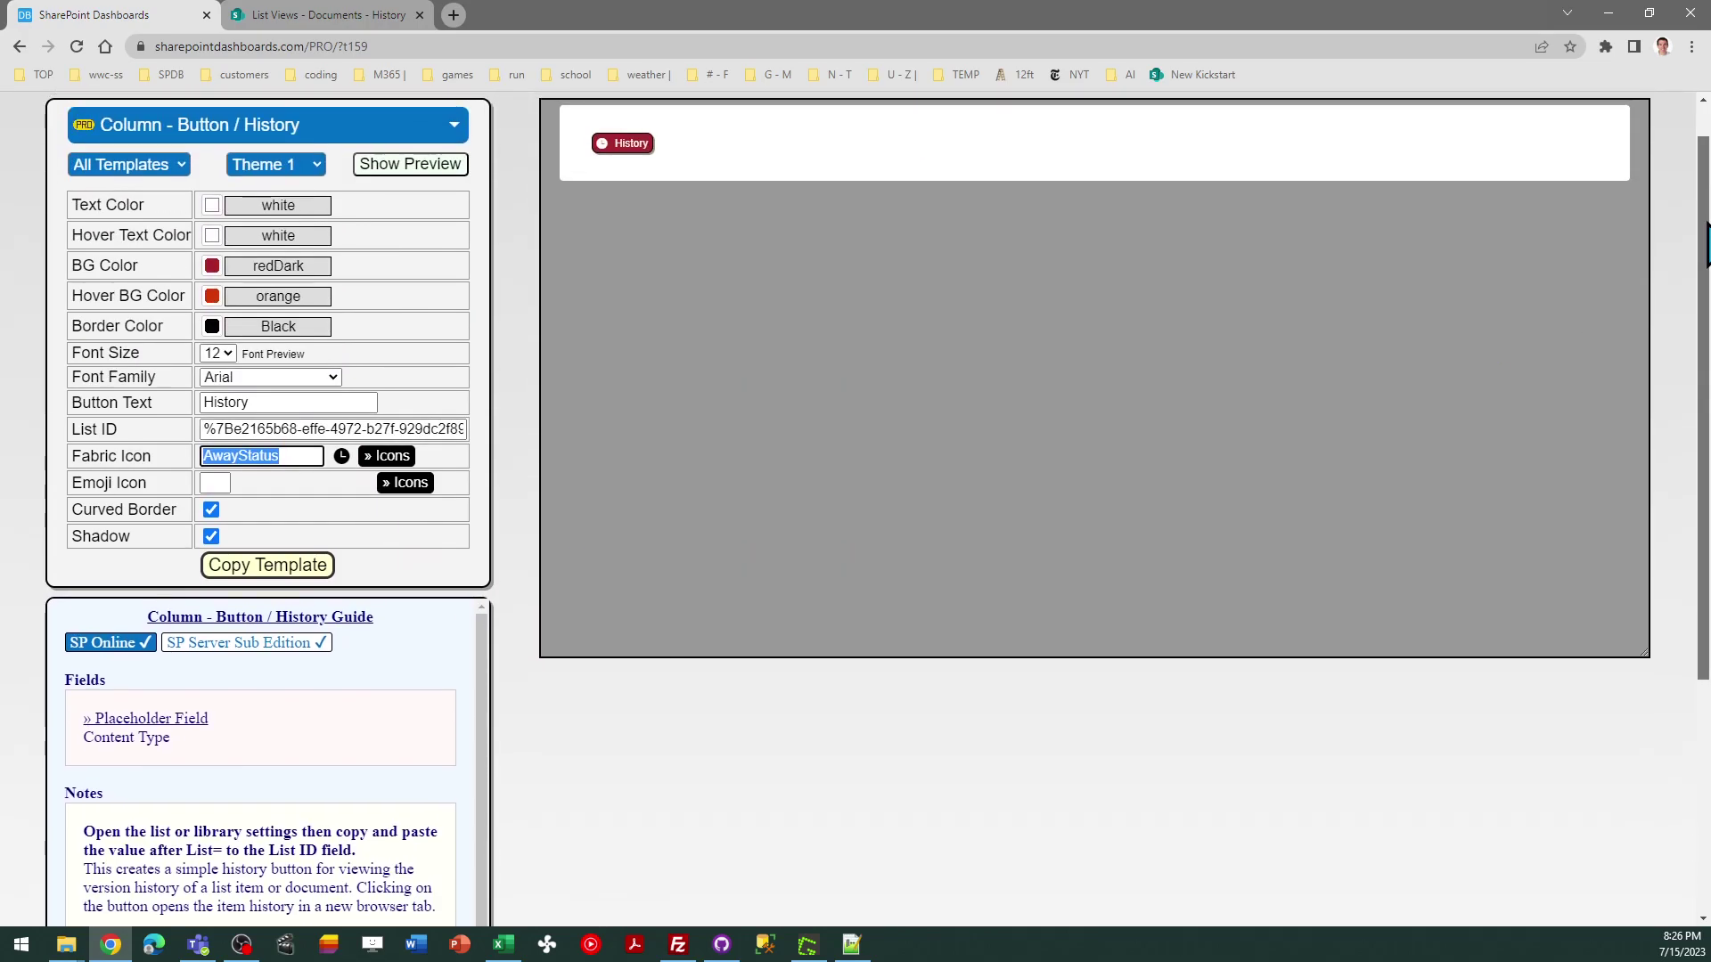
pyautogui.click(297, 571)
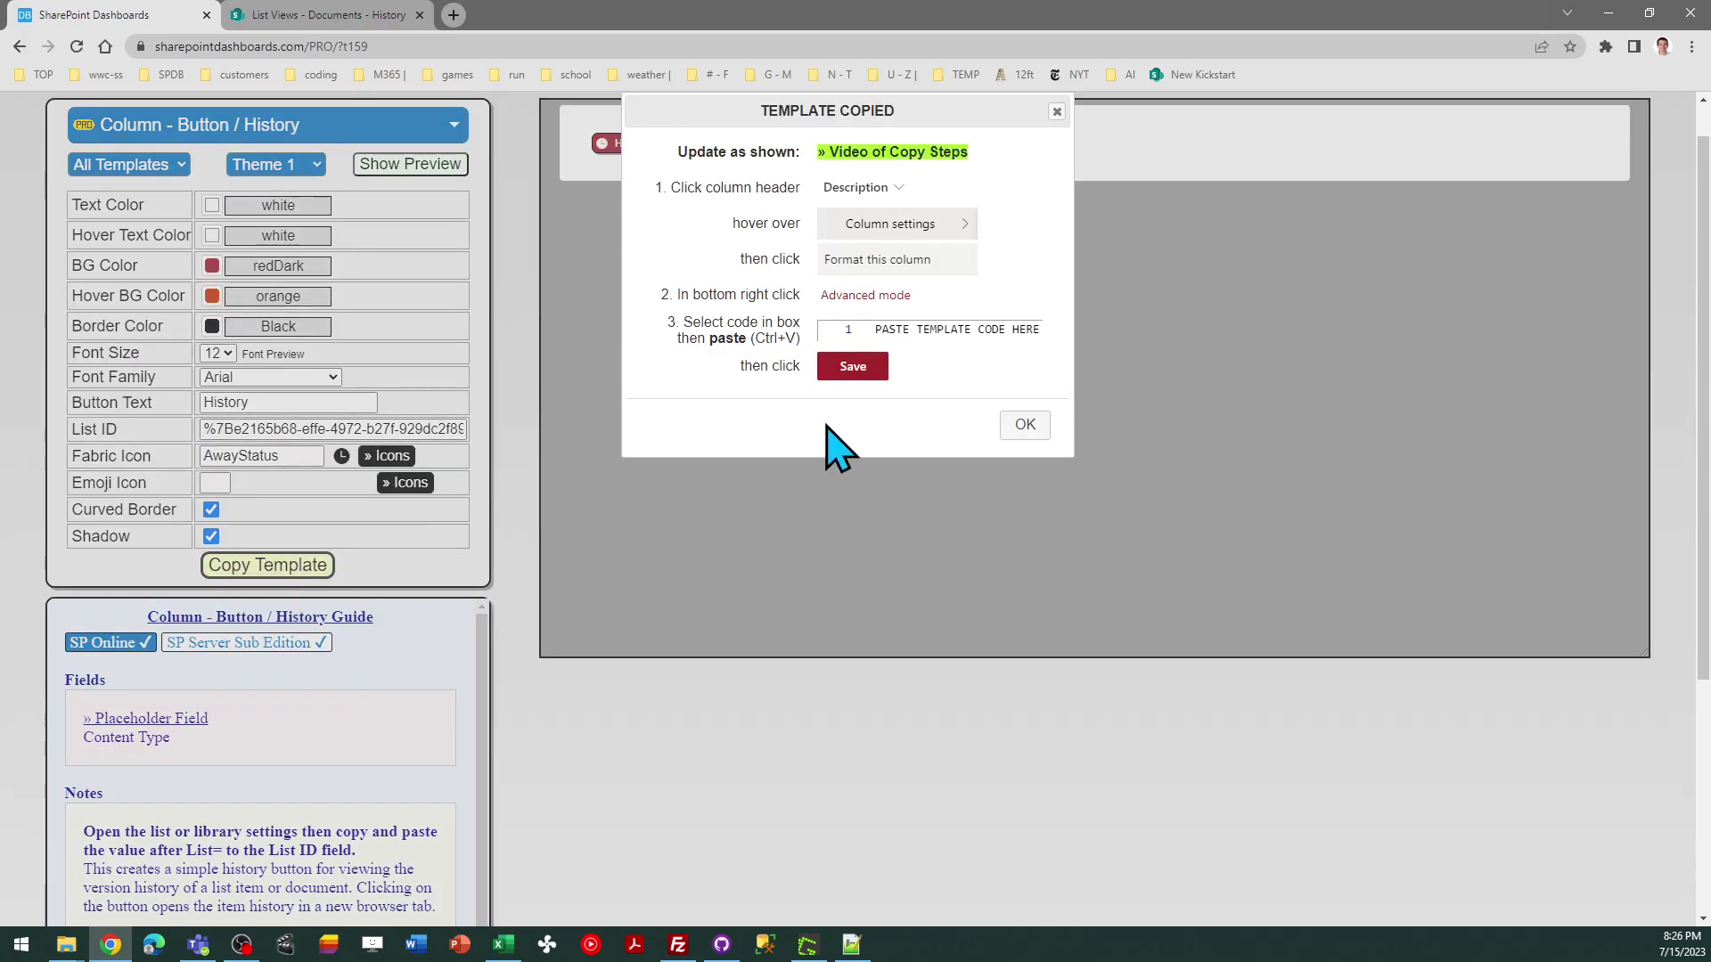
pyautogui.click(1019, 426)
# - Replace the History column's formatting JSON with the copied template in advanced mode and save it
pyautogui.click(344, 16)
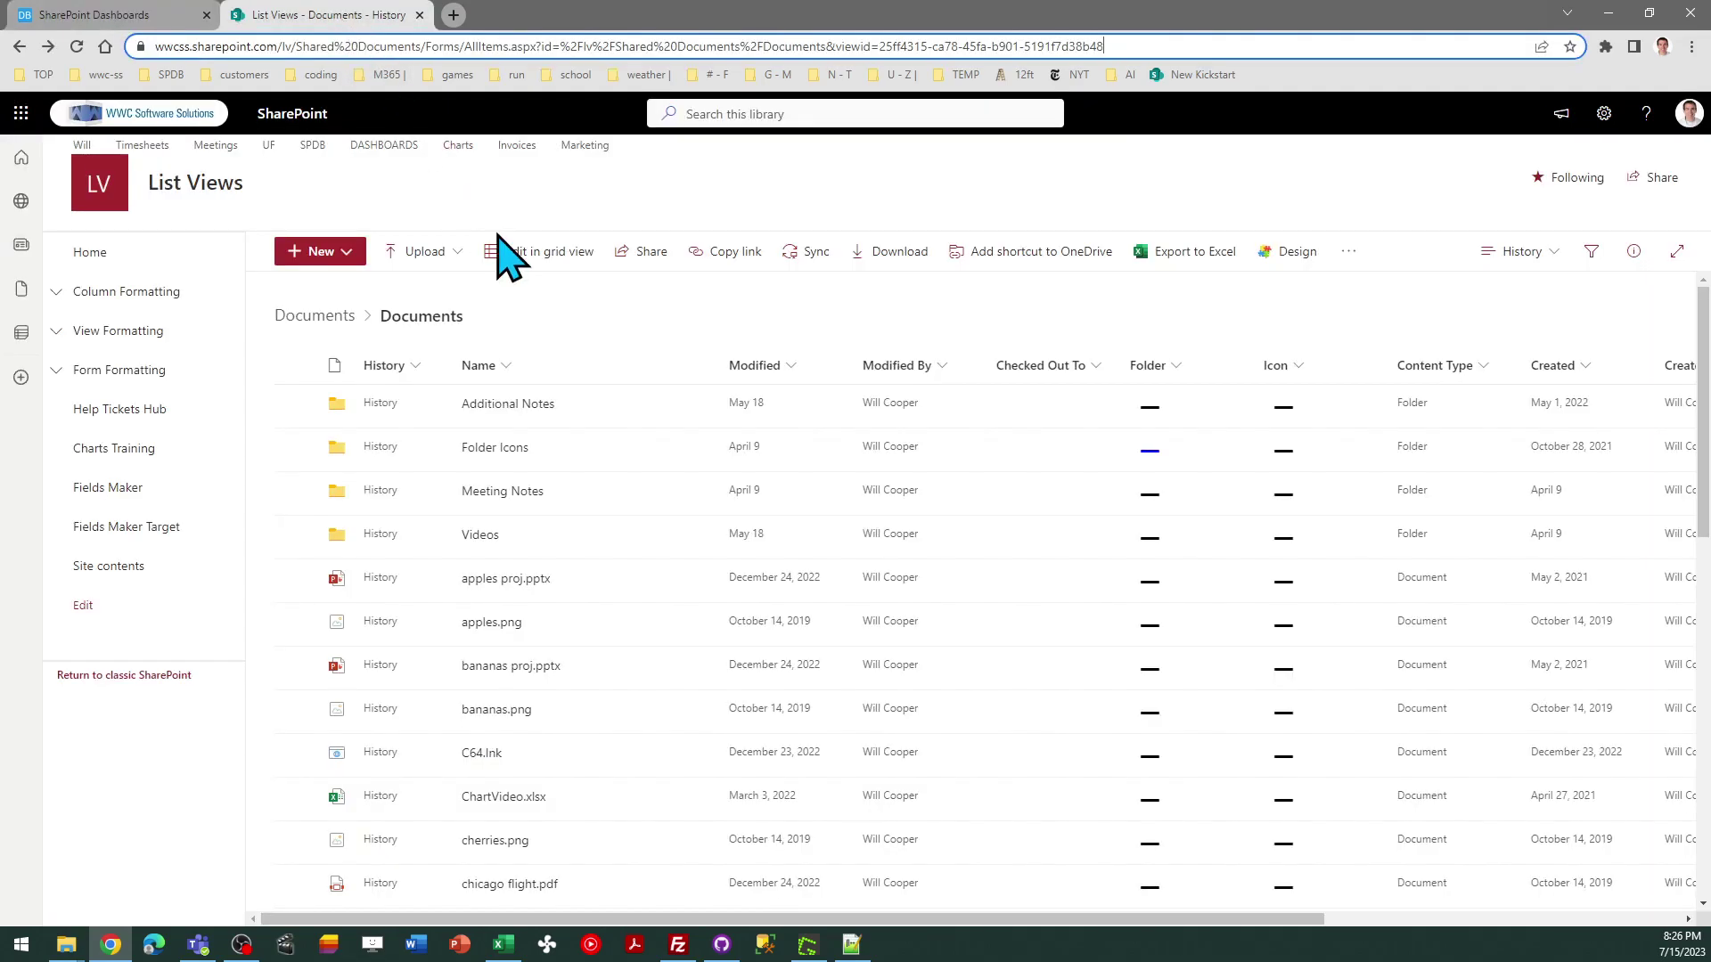
pyautogui.click(412, 366)
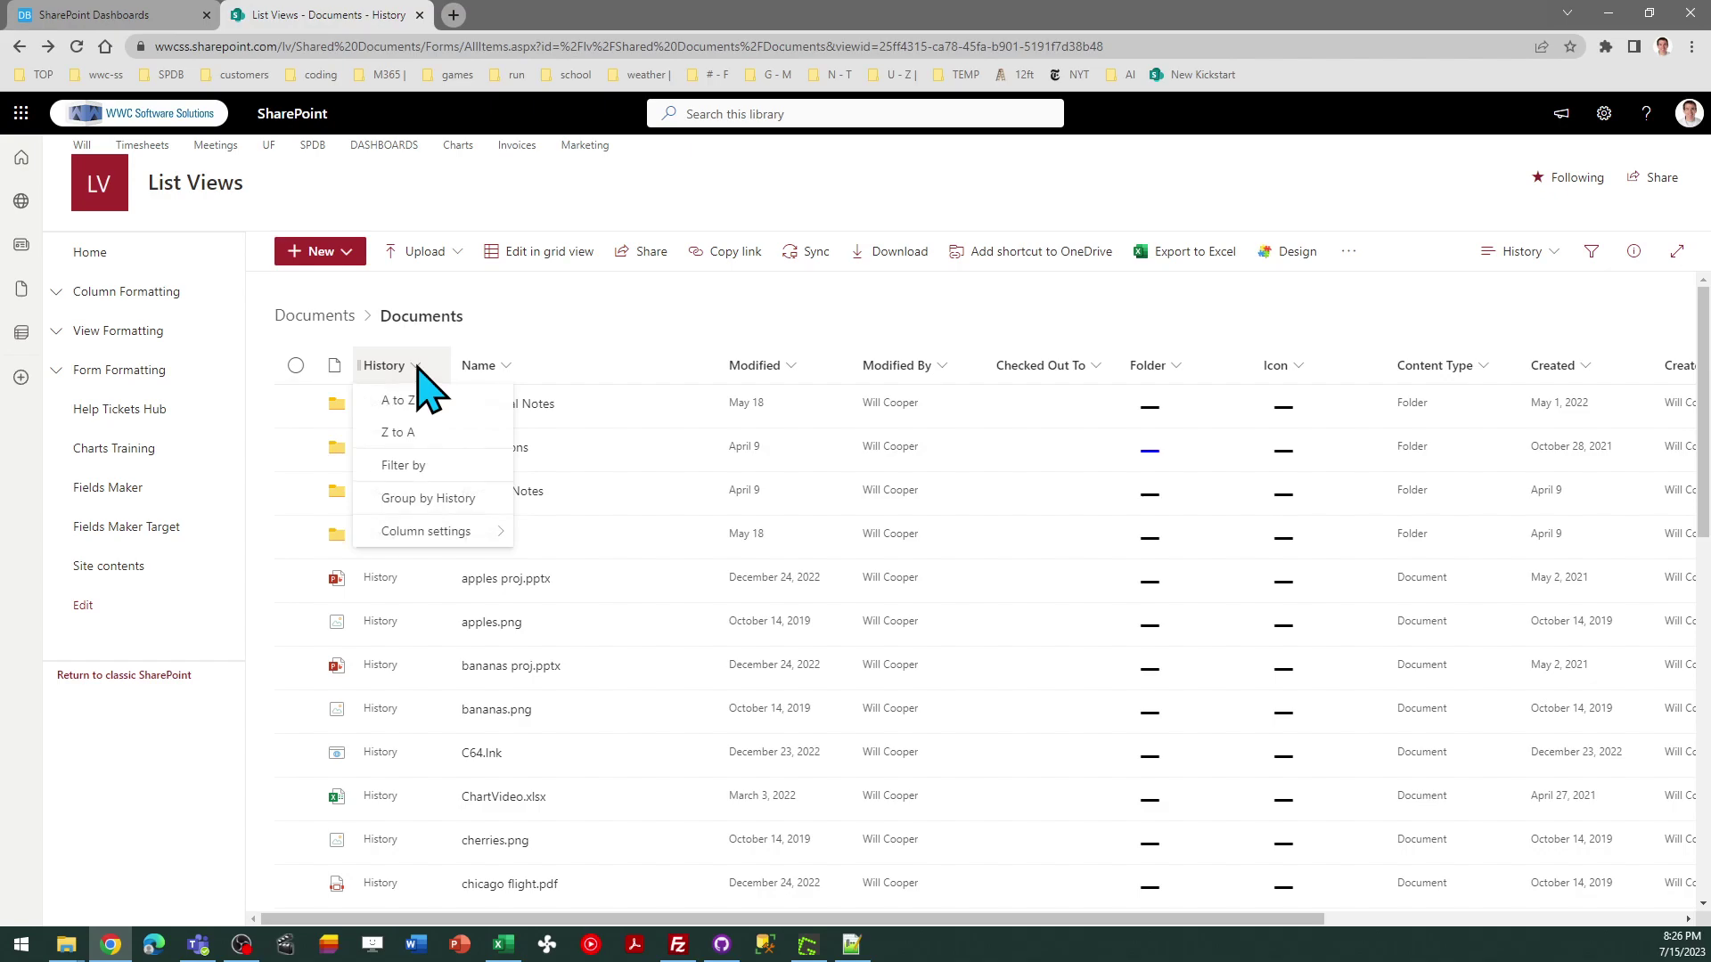
pyautogui.moveTo(441, 531)
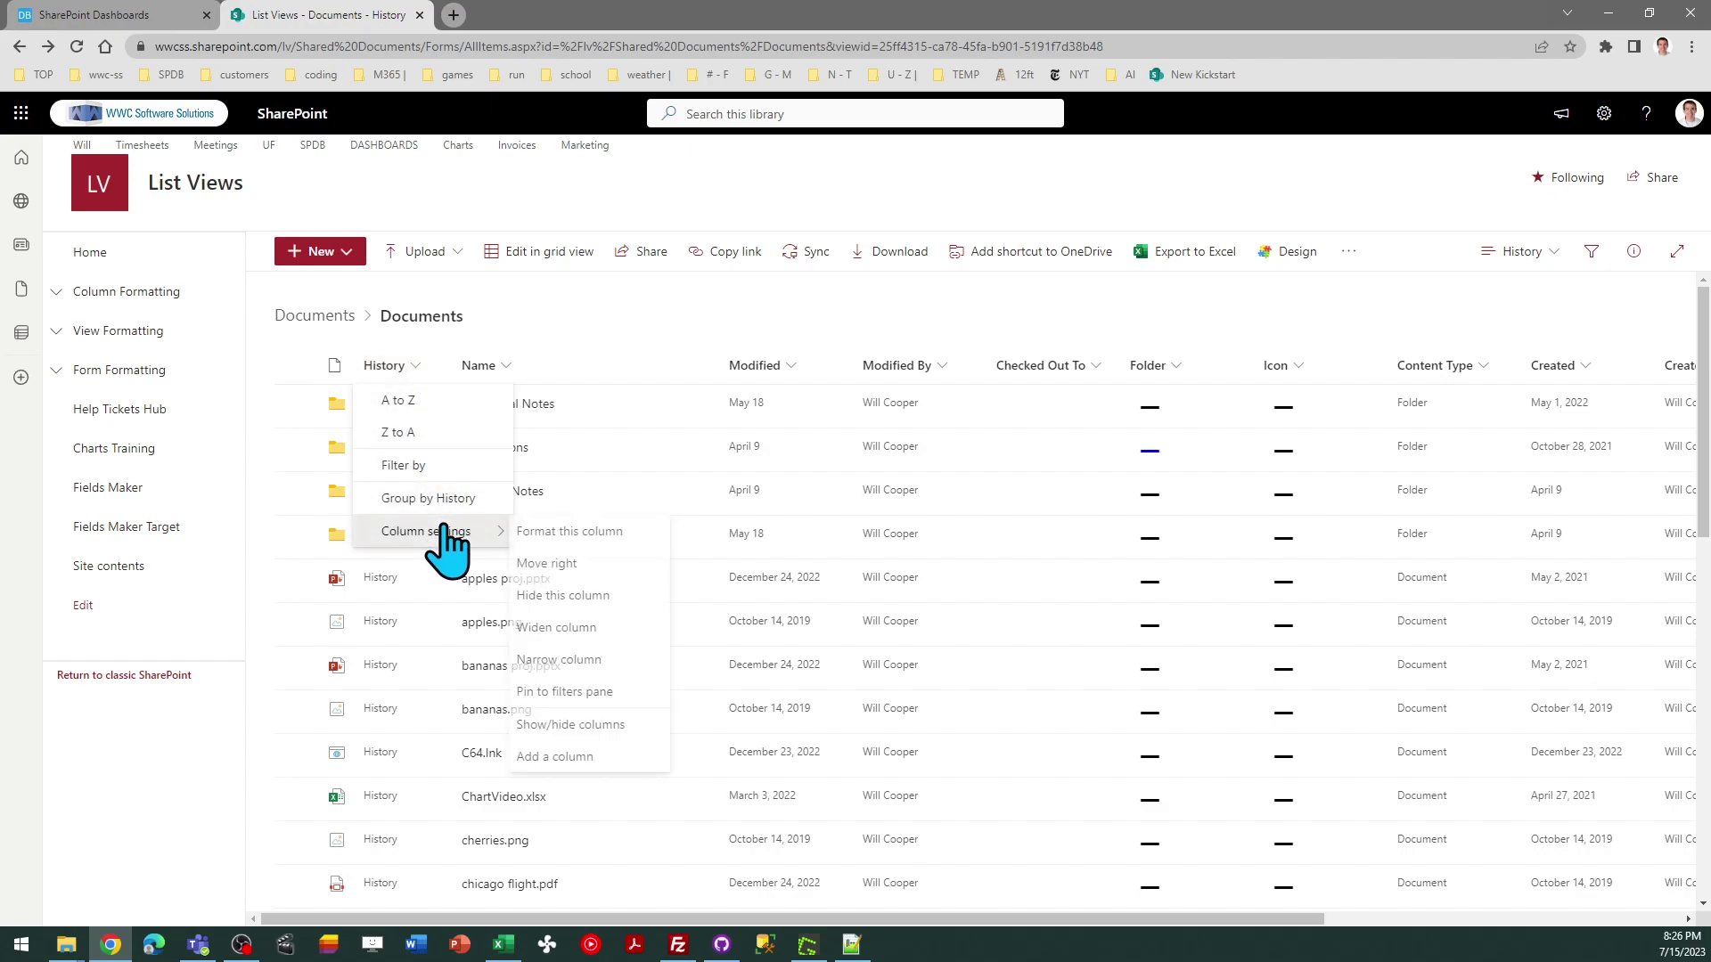
pyautogui.click(557, 533)
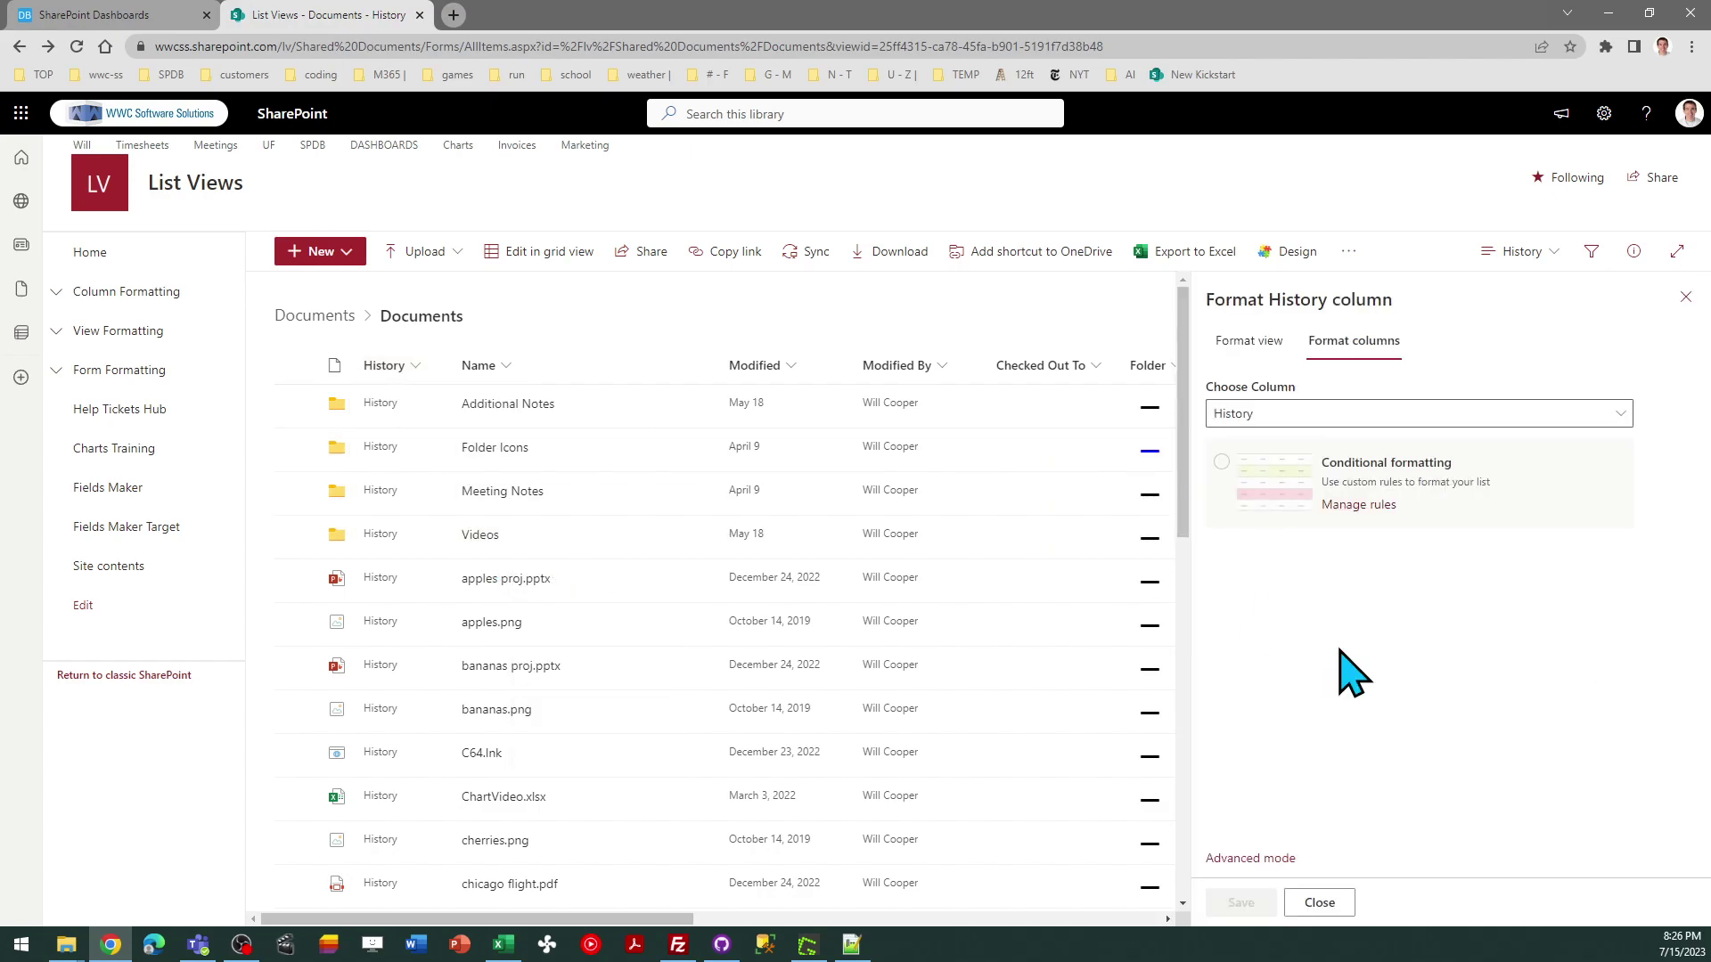
pyautogui.click(1259, 859)
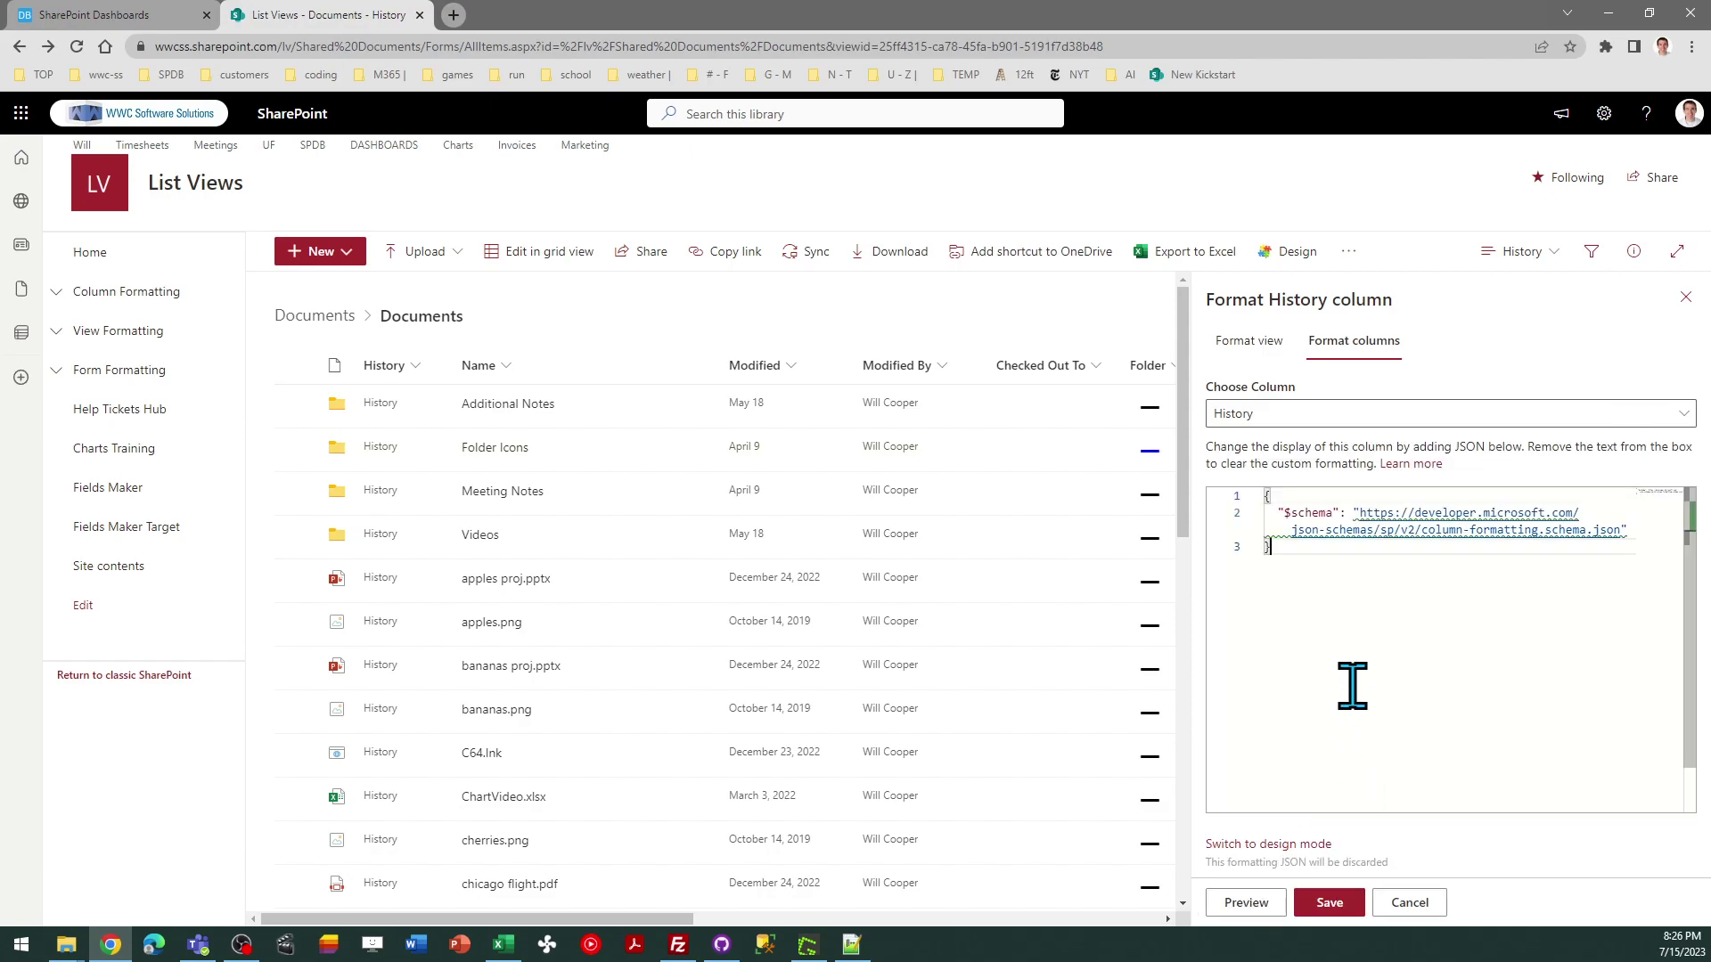
pyautogui.hotkey('ctrl', 'a')
pyautogui.hotkey('ctrl', 'v')
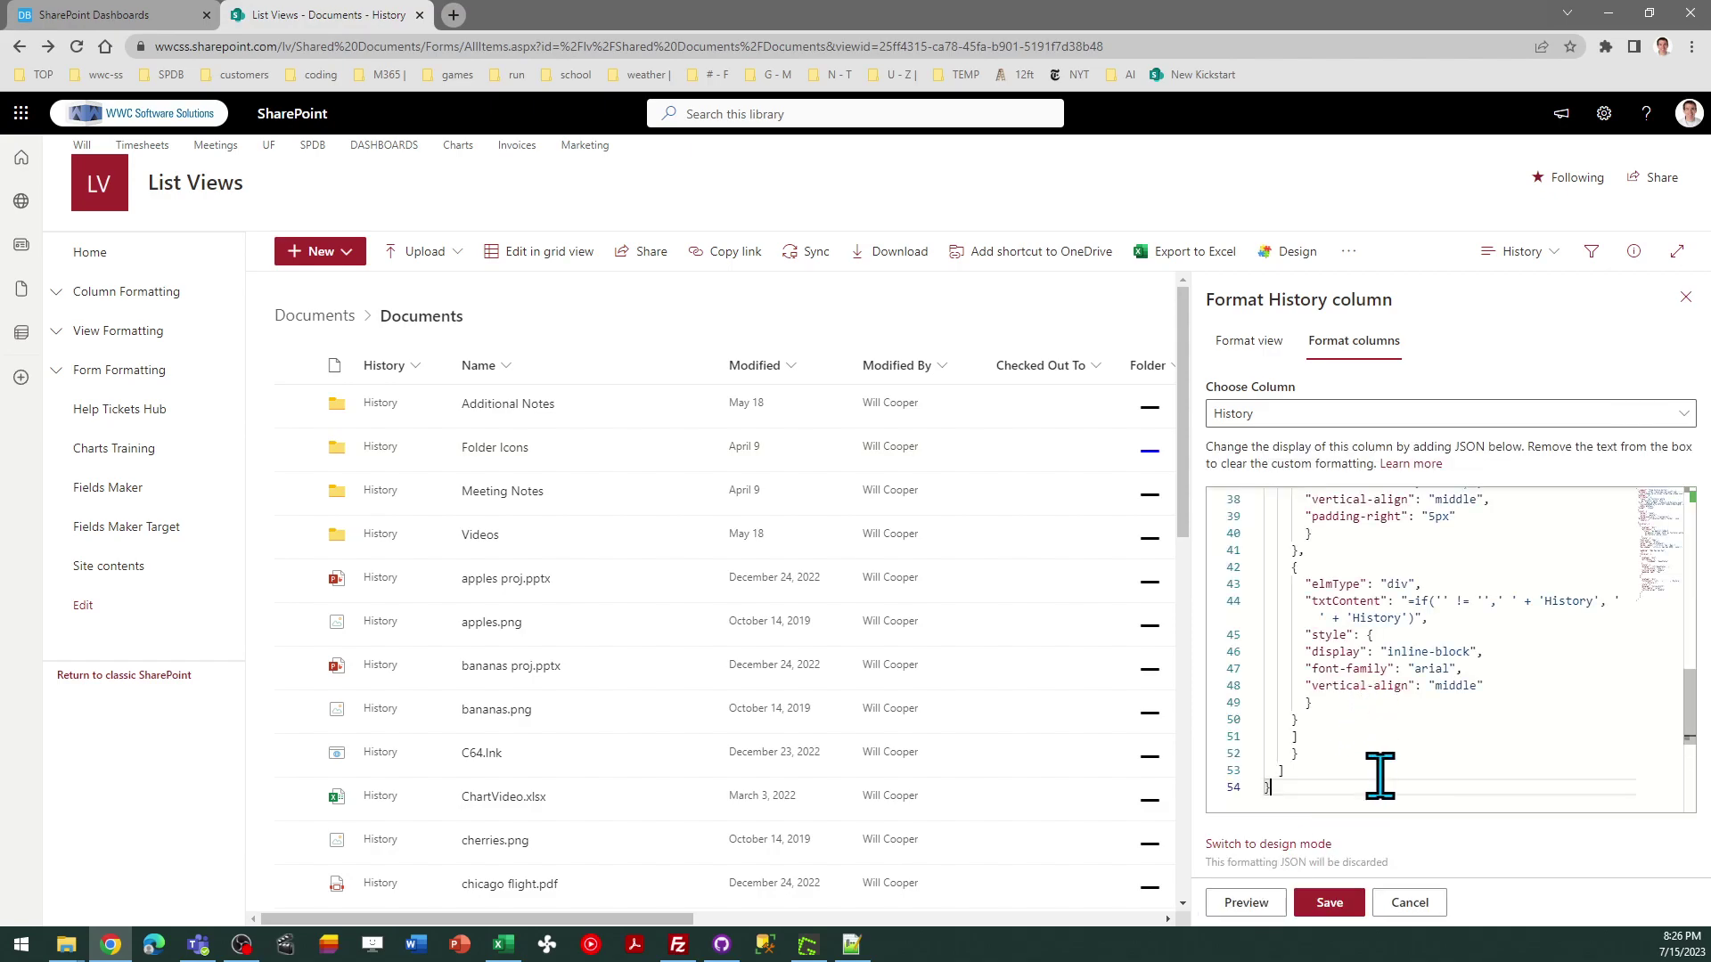
pyautogui.click(1333, 911)
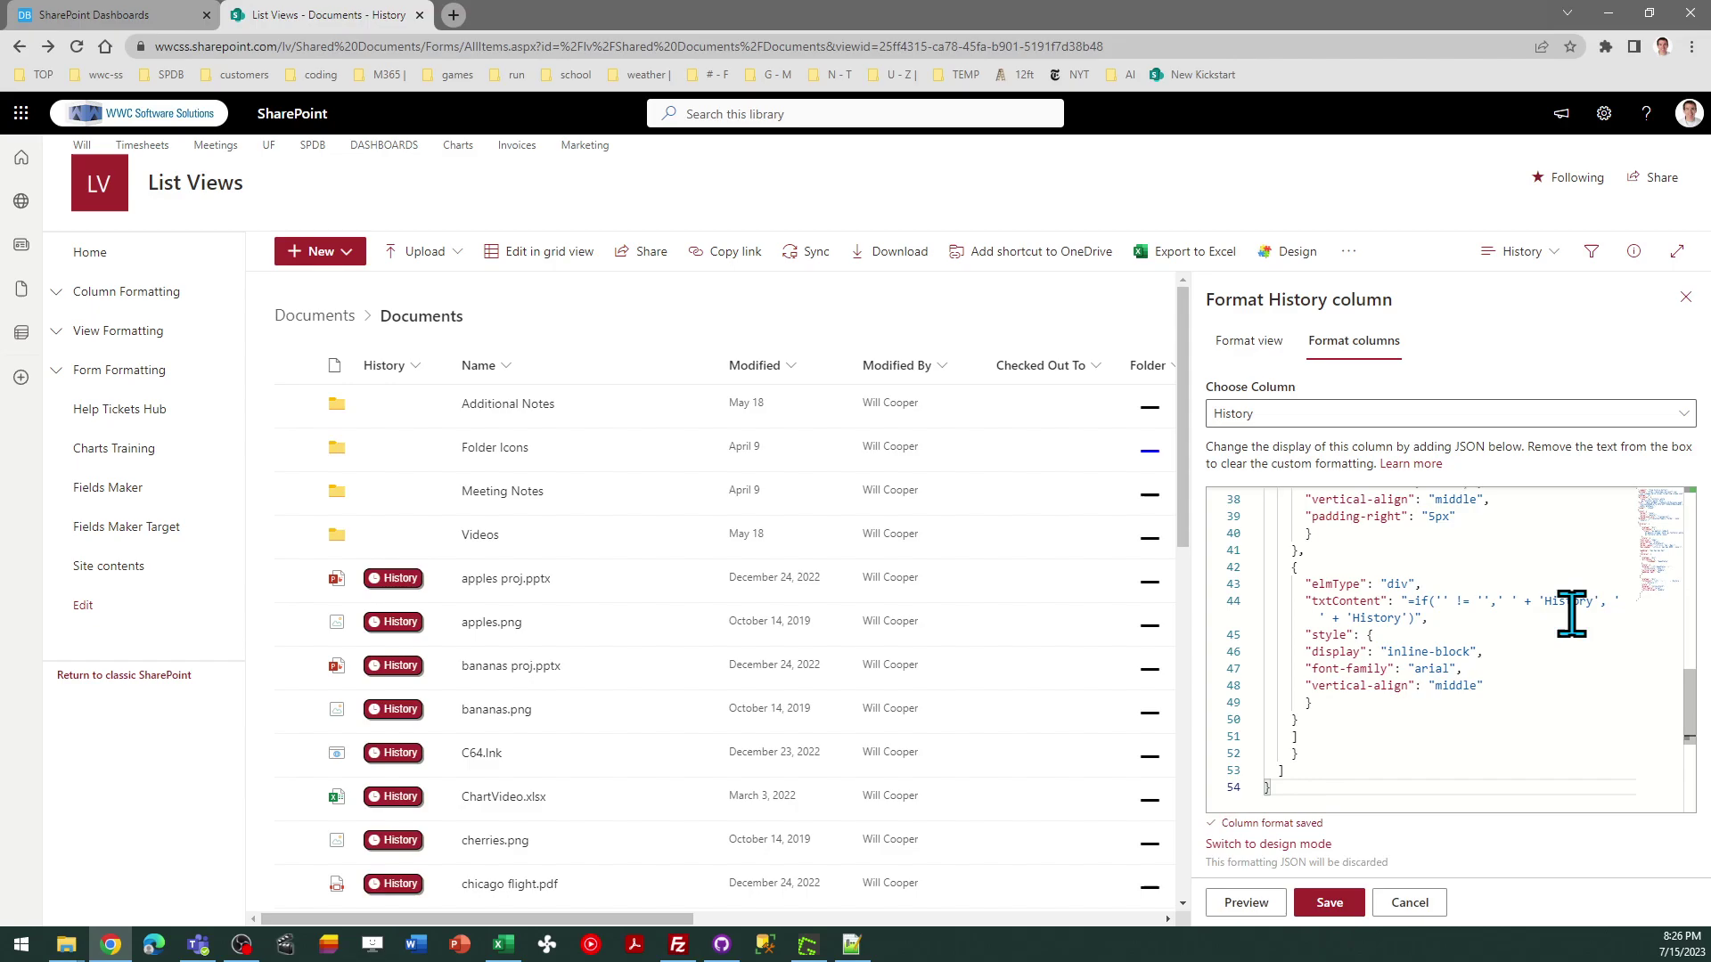
# - Check that apples proj.pptx's History button opens its version history, then close that page
pyautogui.click(1685, 299)
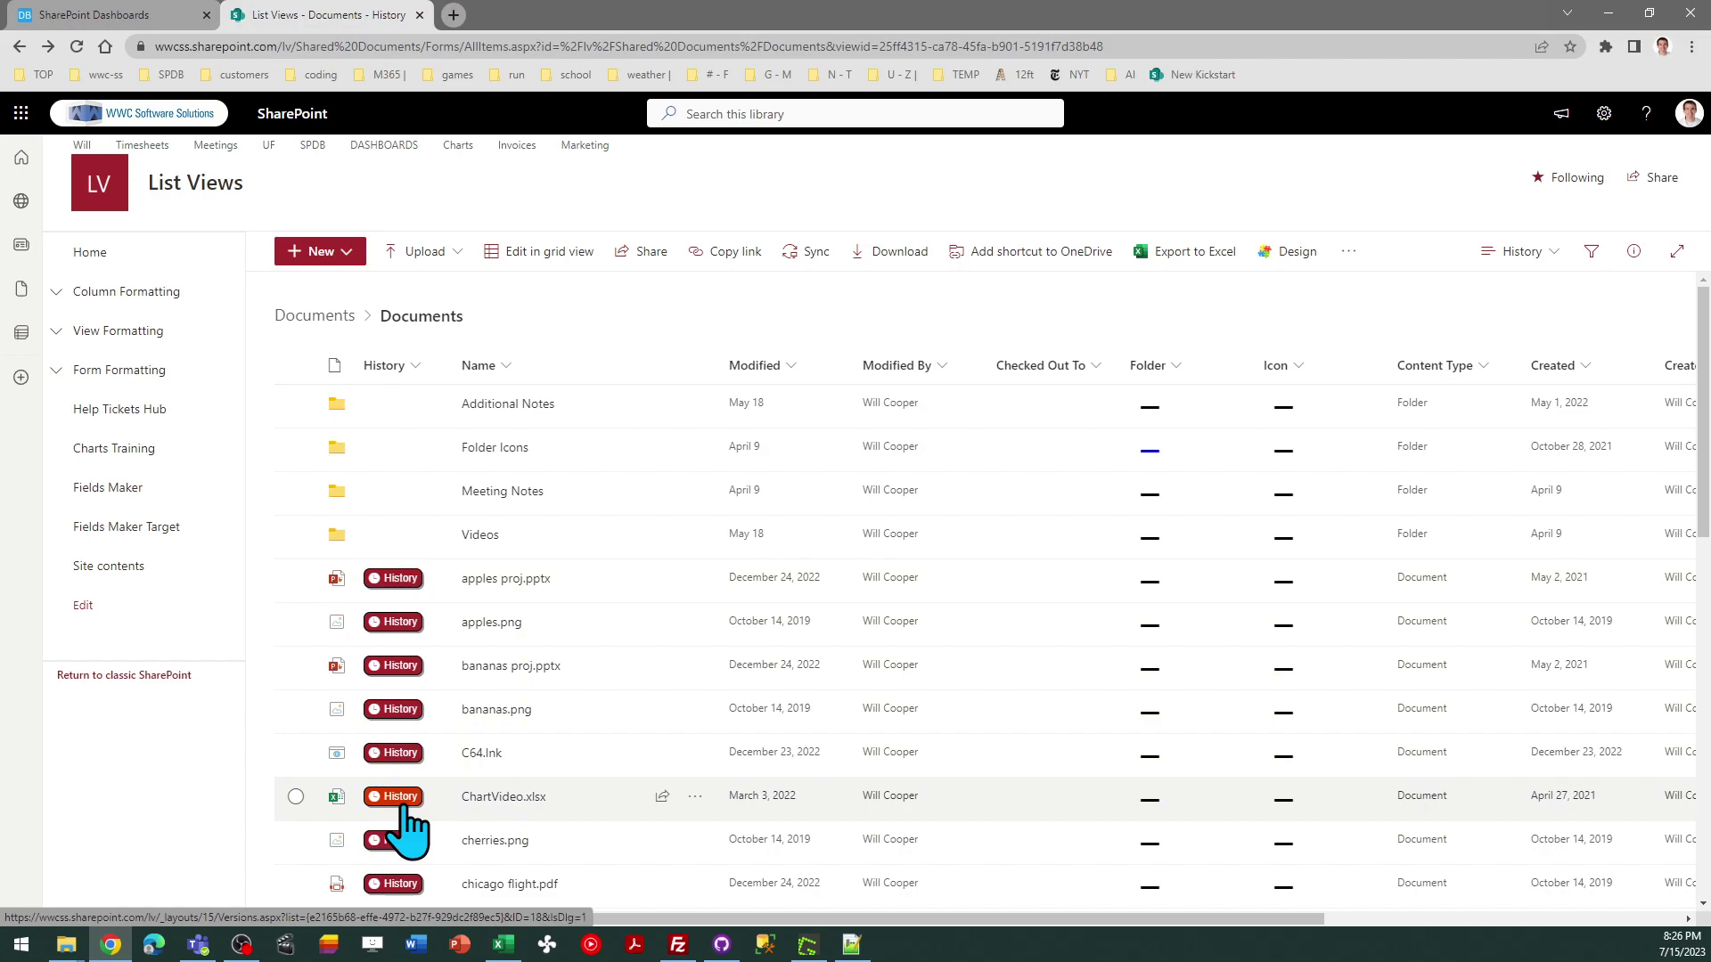
pyautogui.click(399, 579)
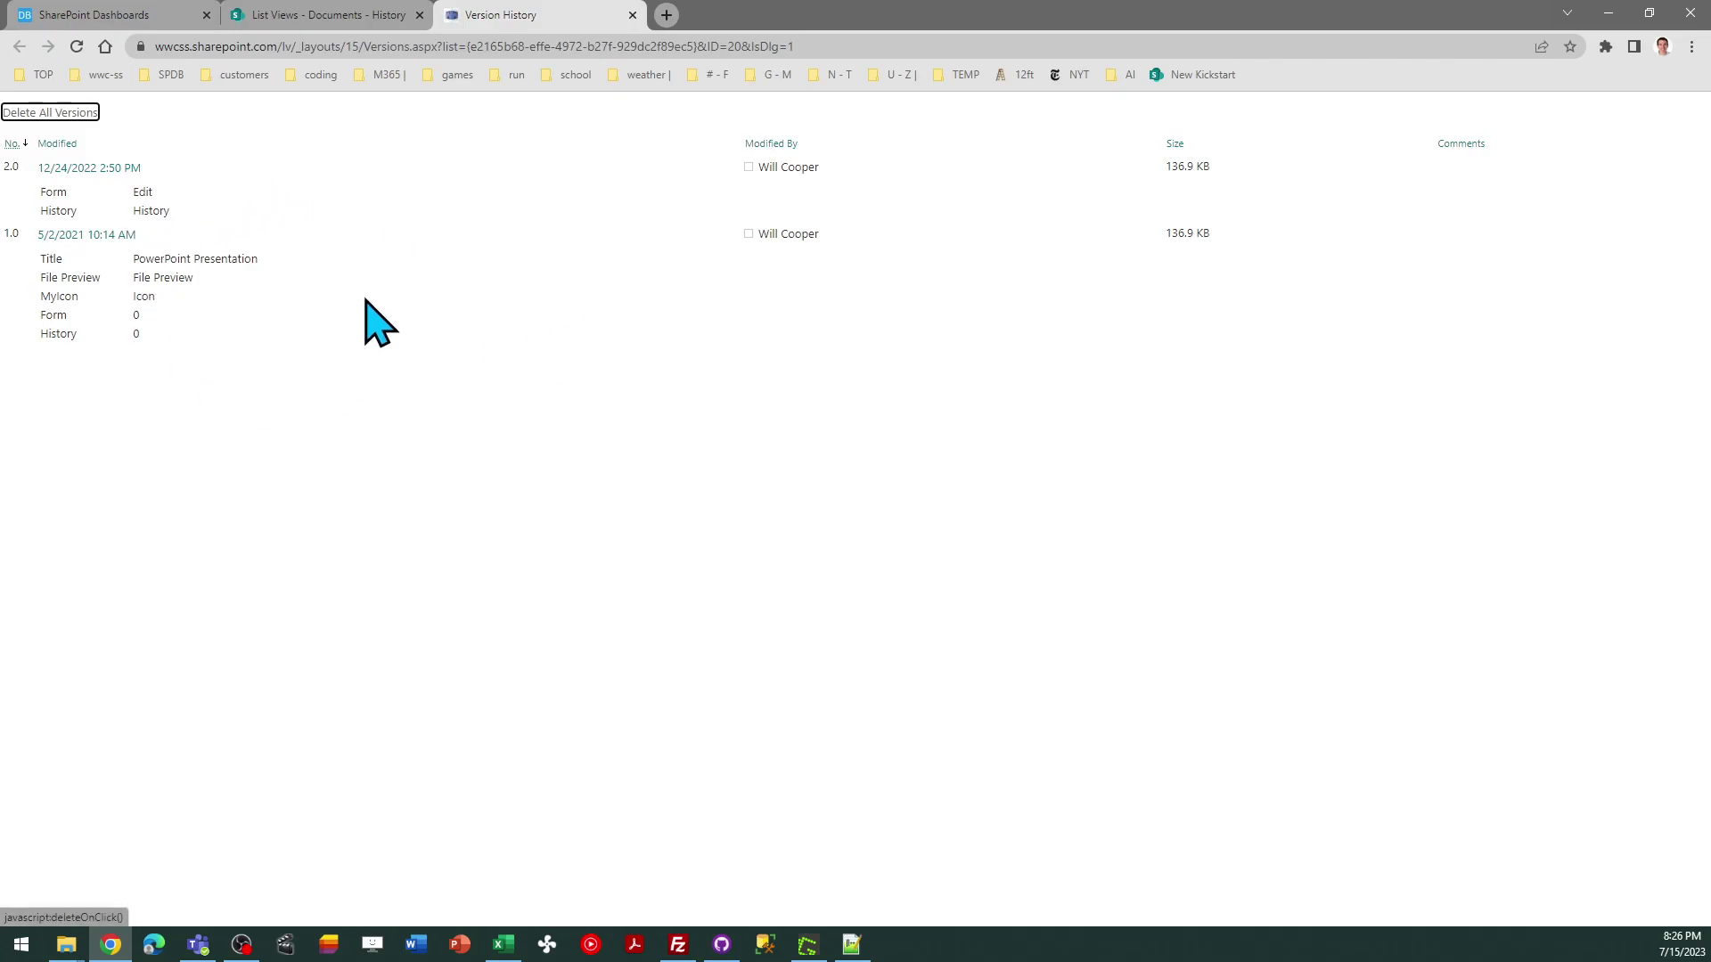
pyautogui.click(632, 15)
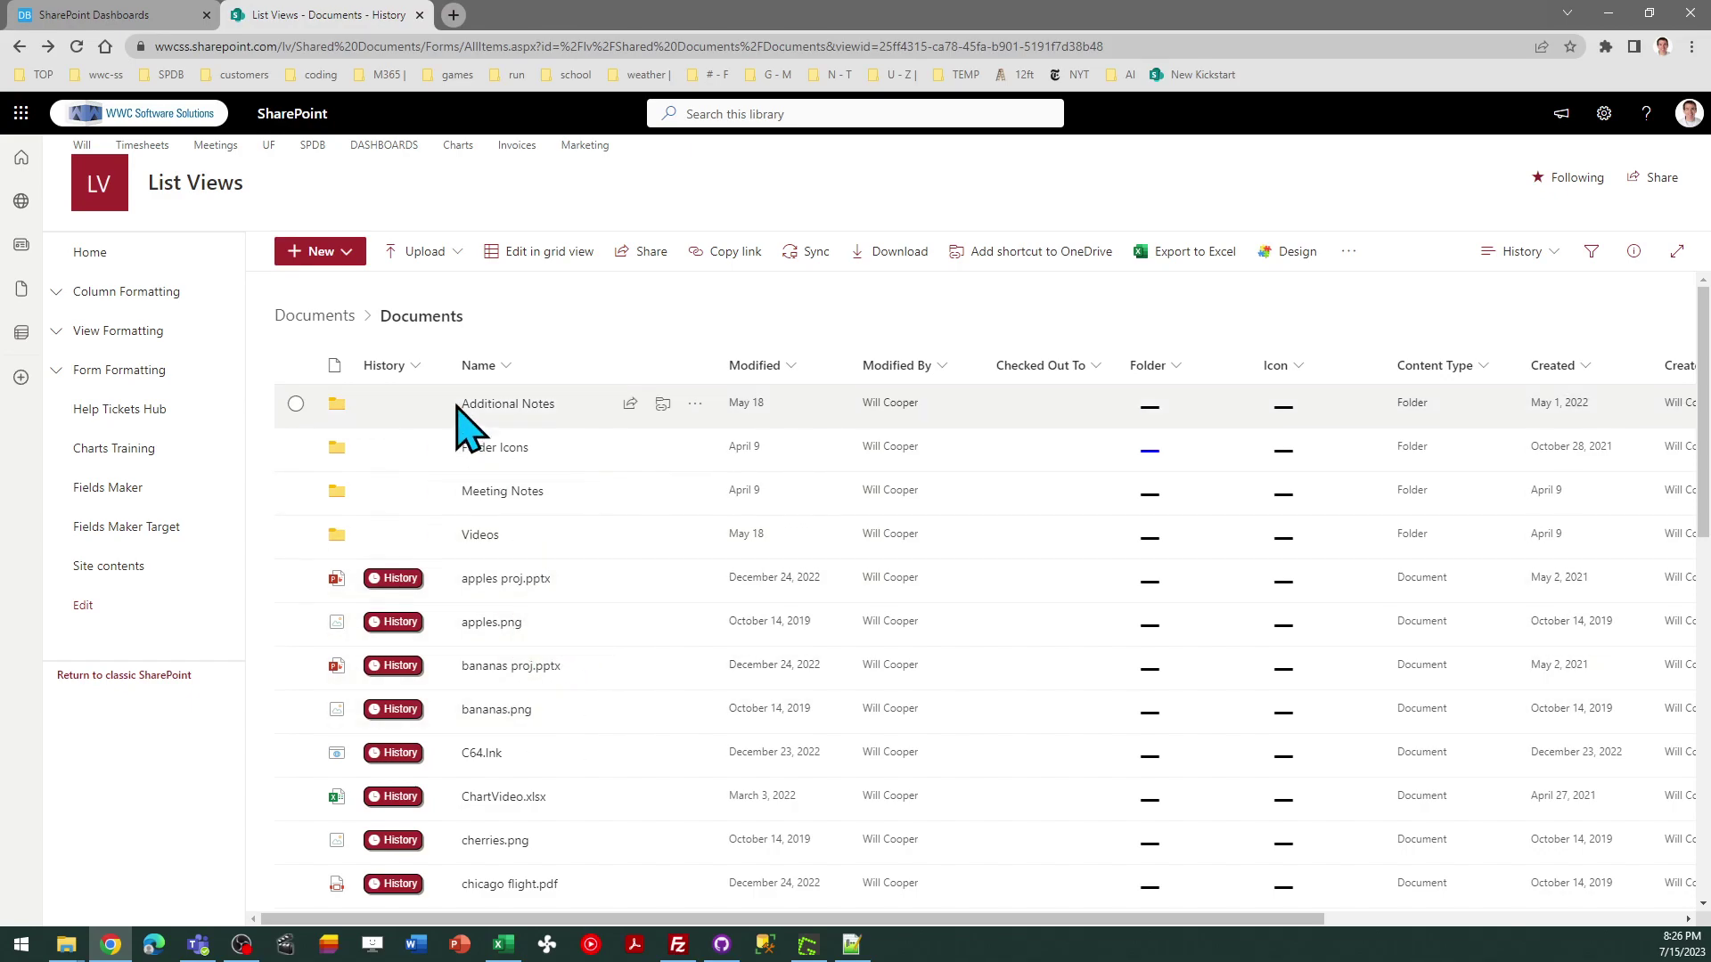
pyautogui.click(94, 15)
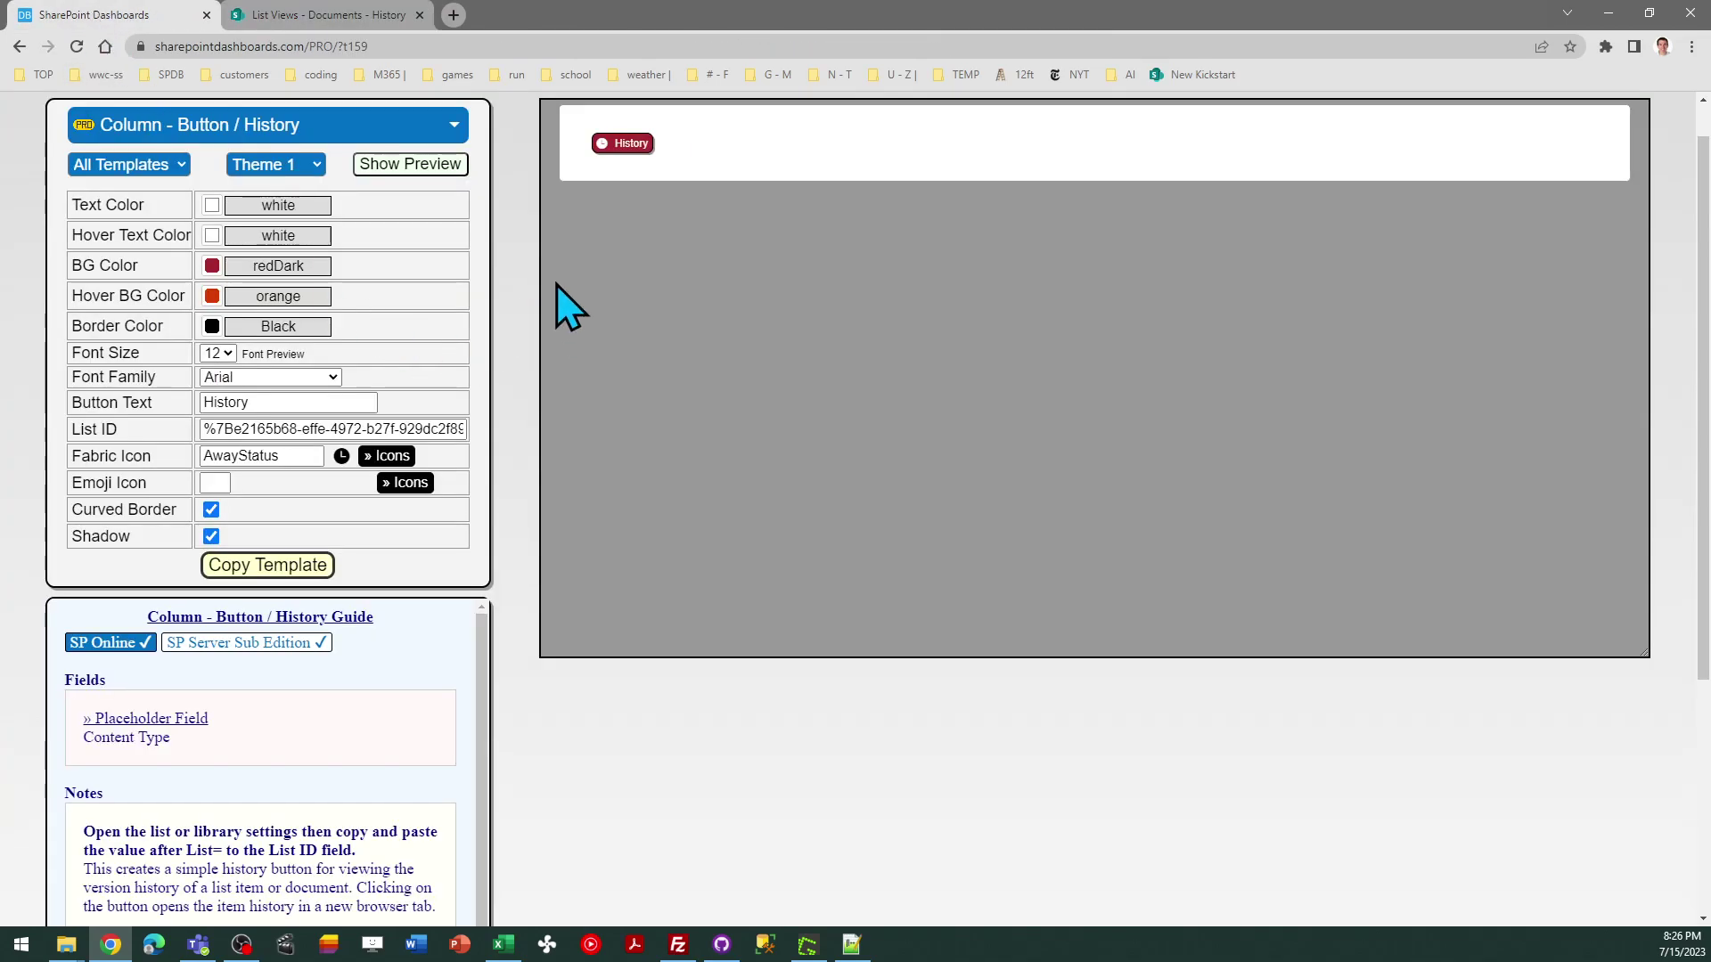
pyautogui.moveTo(1703, 306); pyautogui.dragTo(1704, 192)
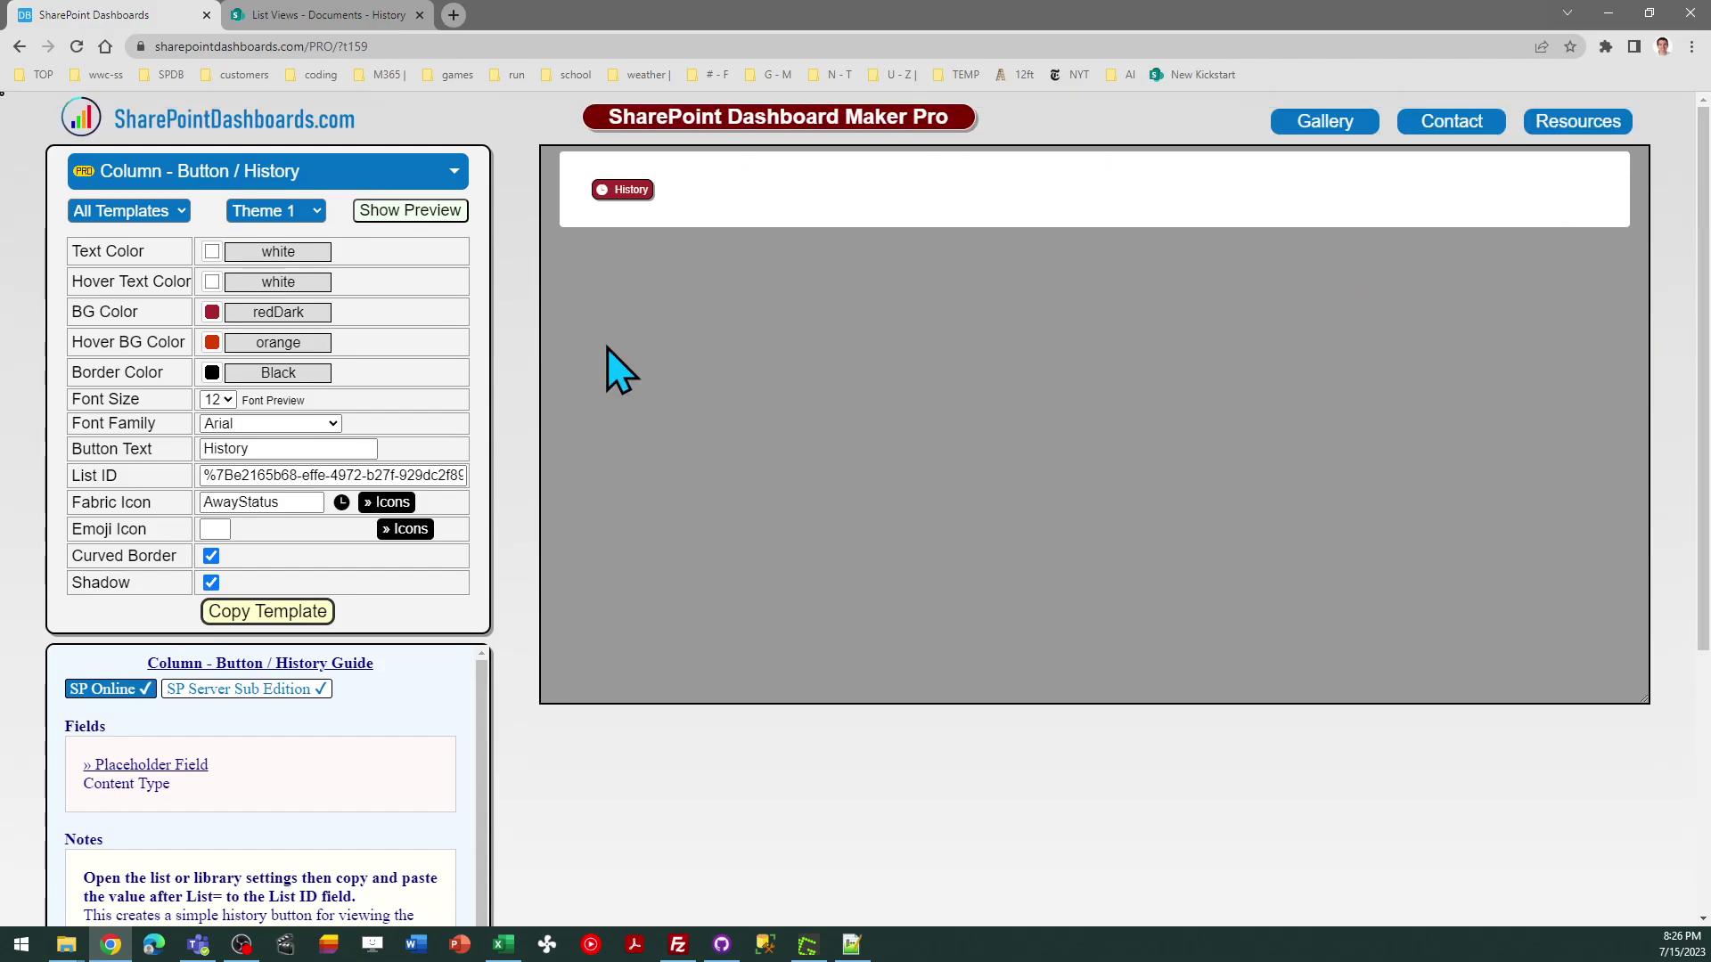